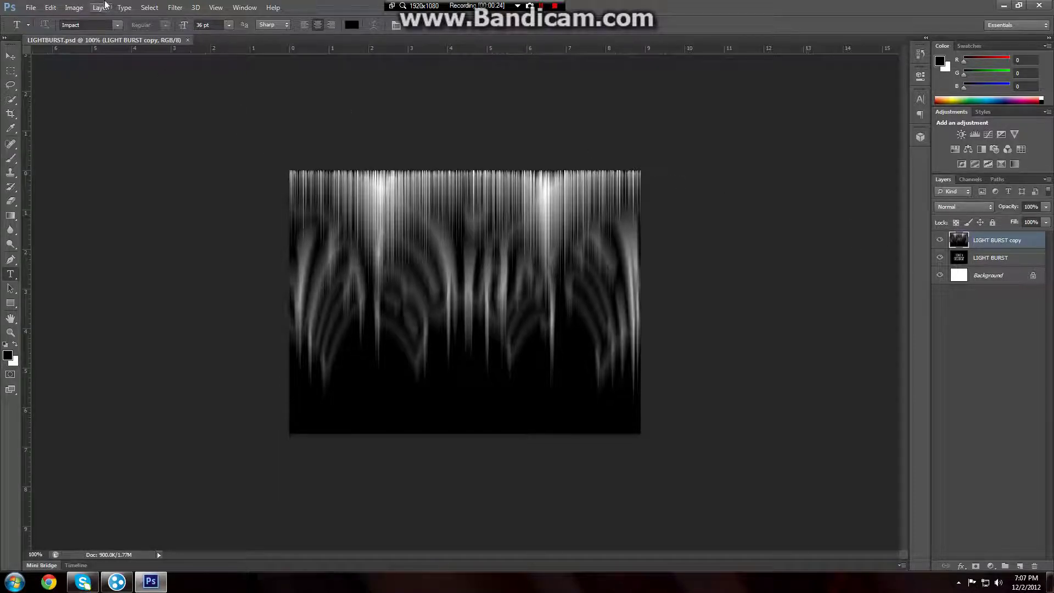
Apply Polar Coordinates (Rectangular to Polar) to the streaked copy layer for radiating rays
click(177, 10)
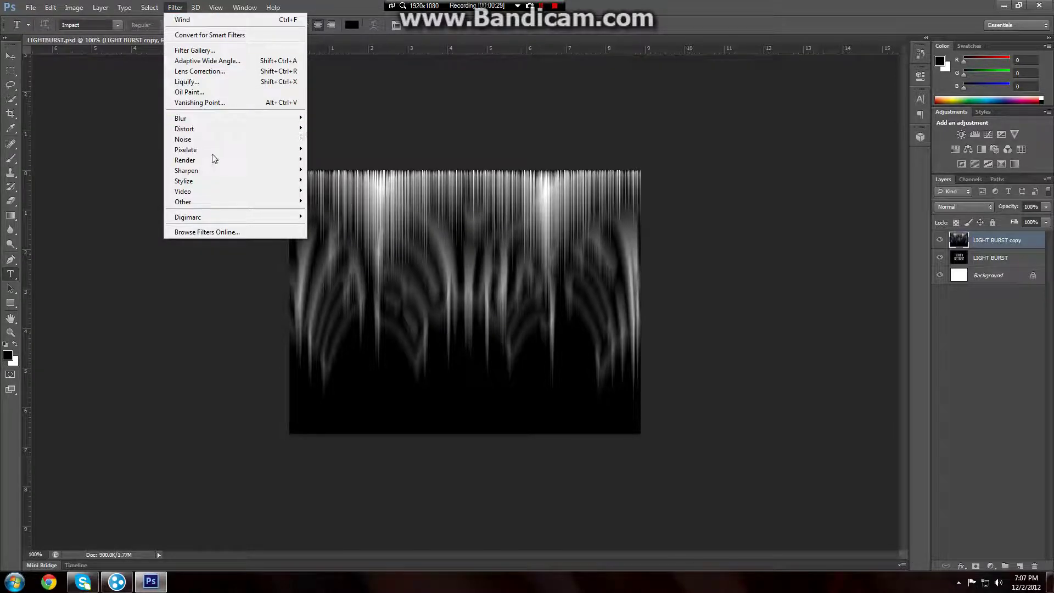
mouse_move(278, 133)
click(334, 149)
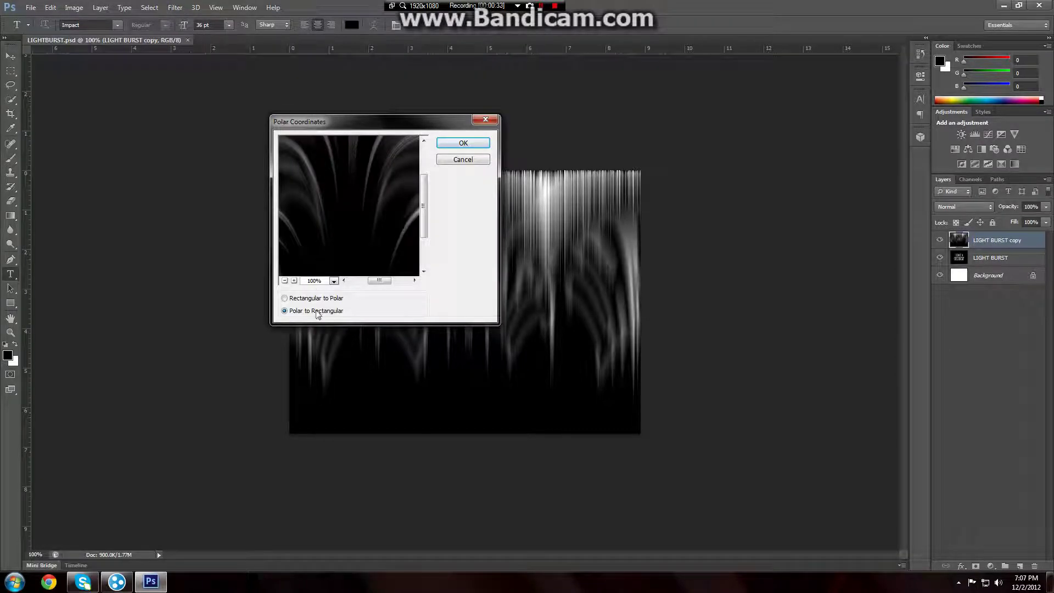
mouse_move(385, 283)
mouse_down()
mouse_move(350, 282)
mouse_move(427, 284)
mouse_move(383, 282)
mouse_up()
click(328, 299)
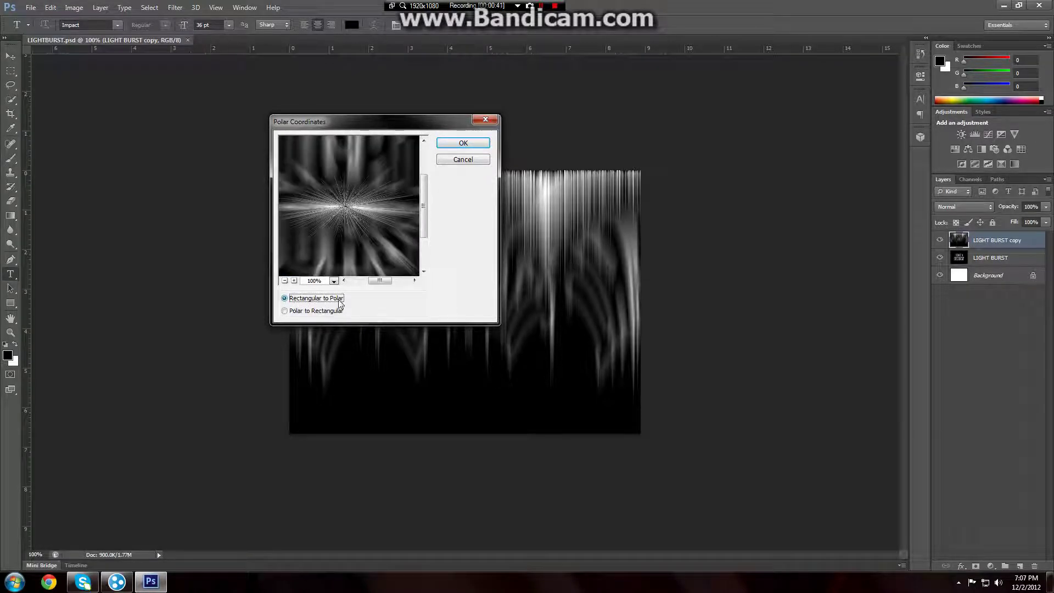
click(439, 143)
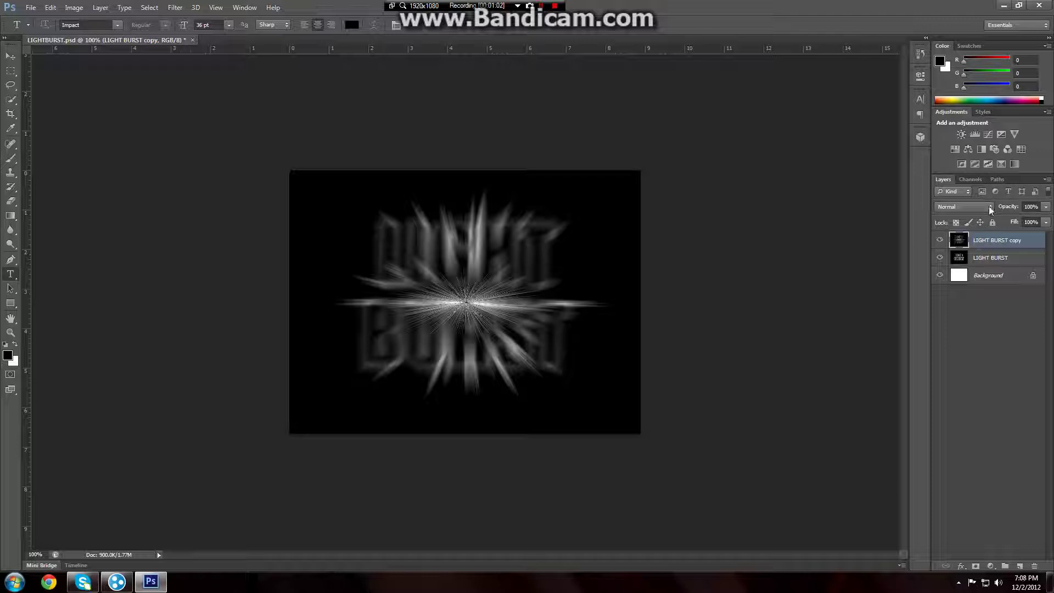
Change the LIGHT BURST copy layer's blend mode from Normal to Screen
click(989, 206)
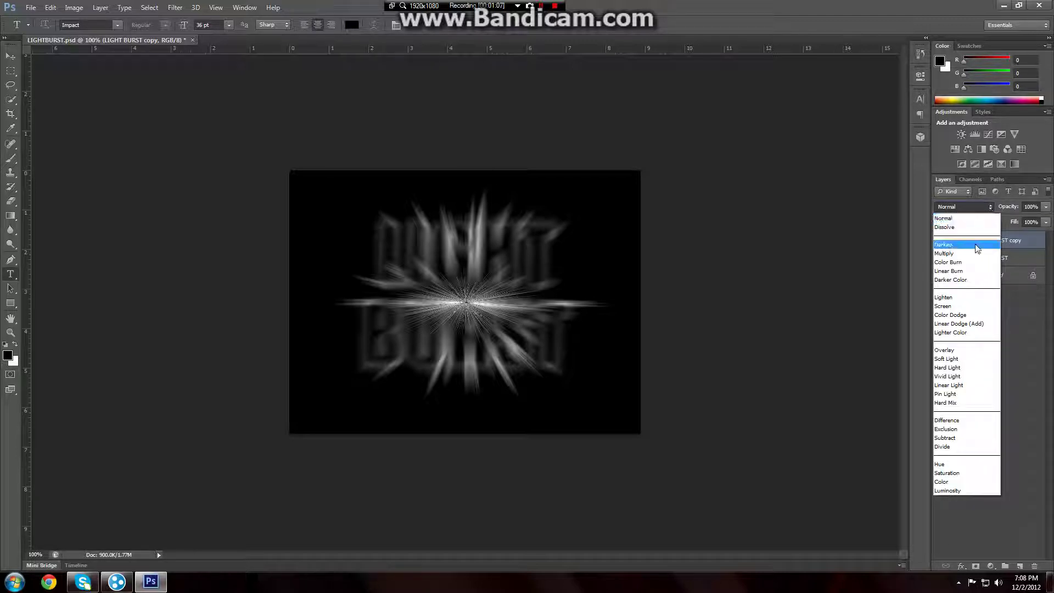
click(956, 306)
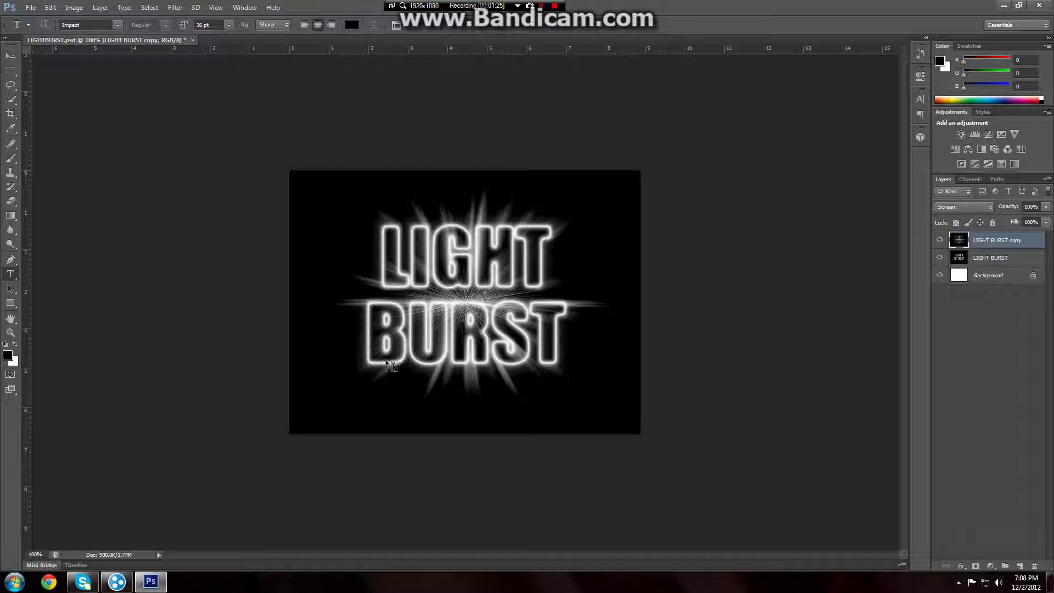
Add a Gradient fill layer and load the Foreground to Background preset in its editor
click(991, 565)
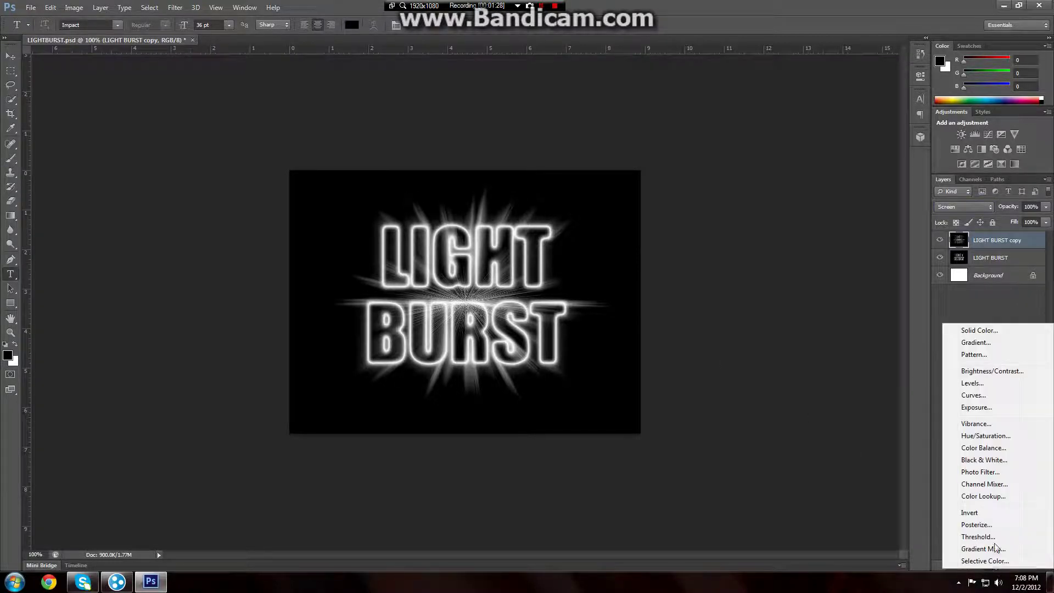
click(990, 344)
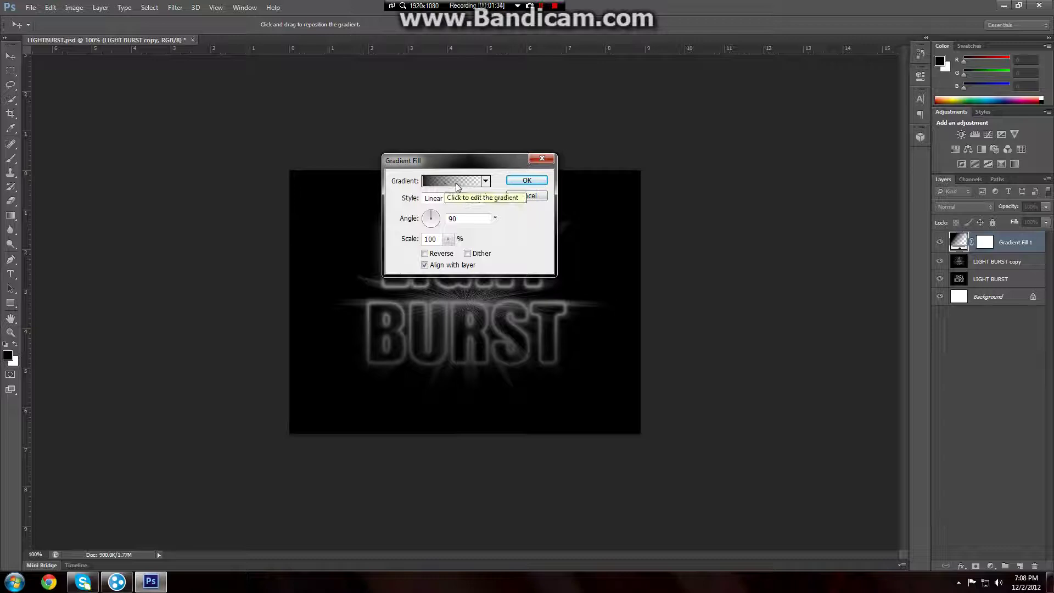
click(456, 187)
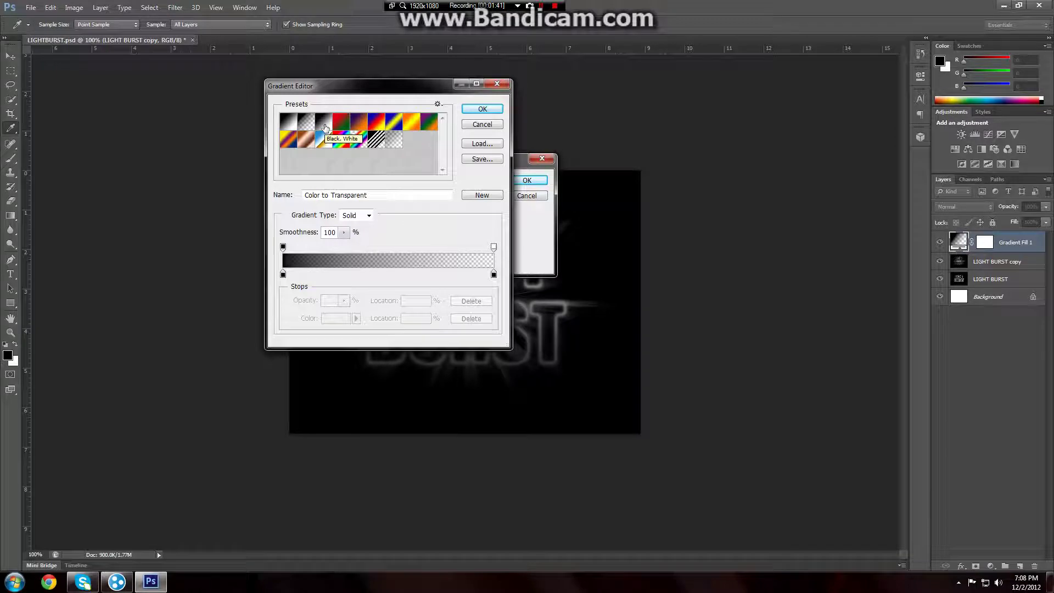
click(325, 127)
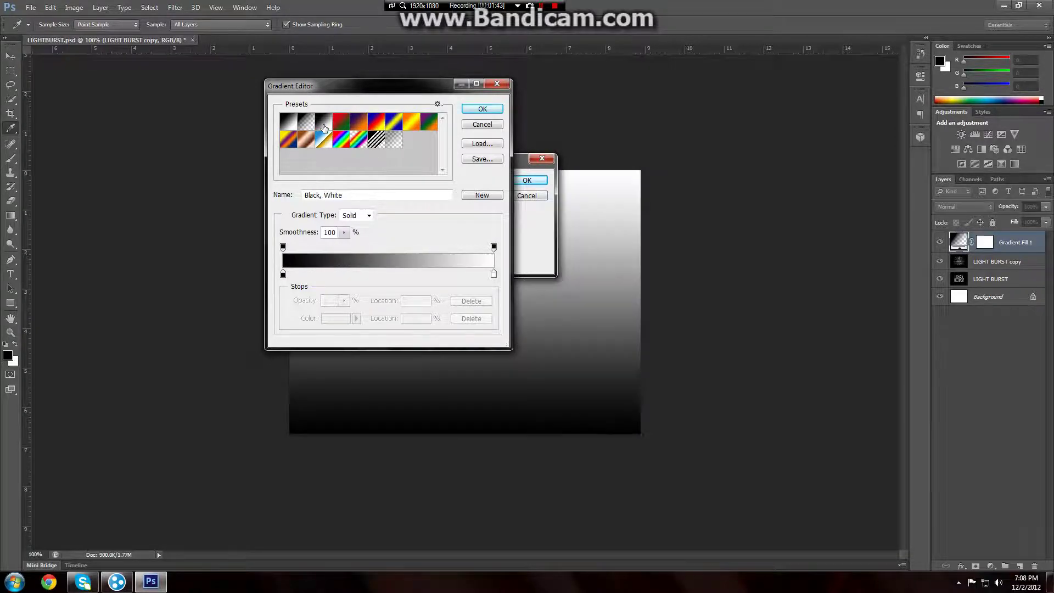
click(292, 128)
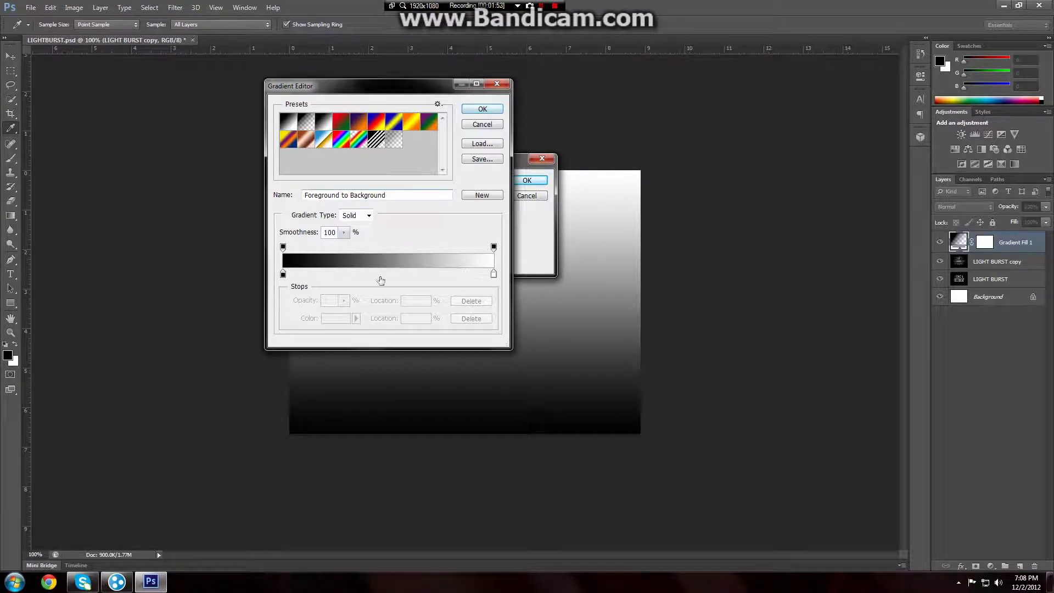
Set the gradient stops to bright red and vivid blue, then discard the Gradient Fill layer
double_click(282, 275)
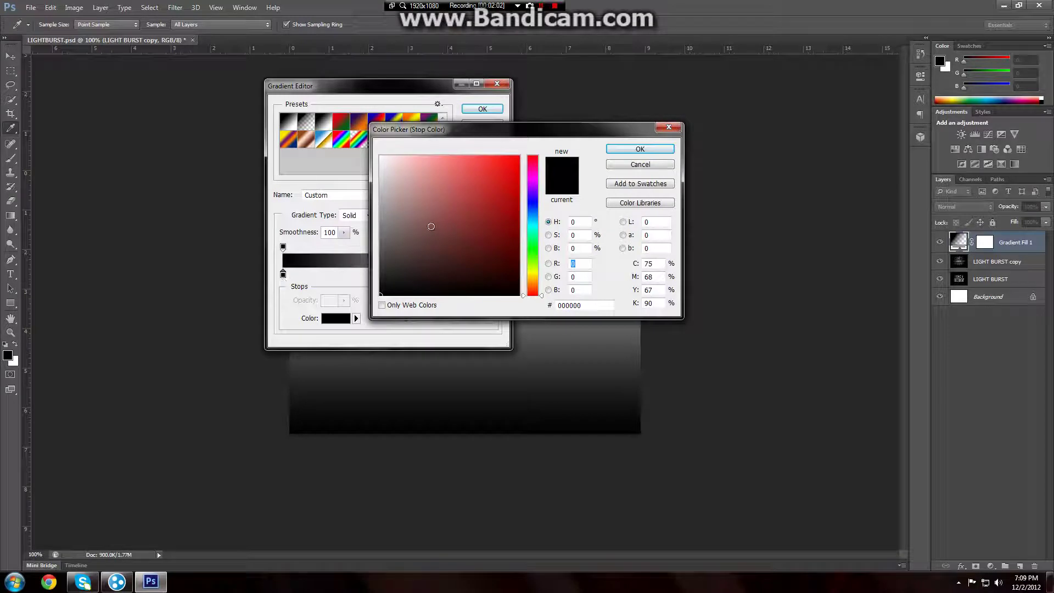
click(518, 157)
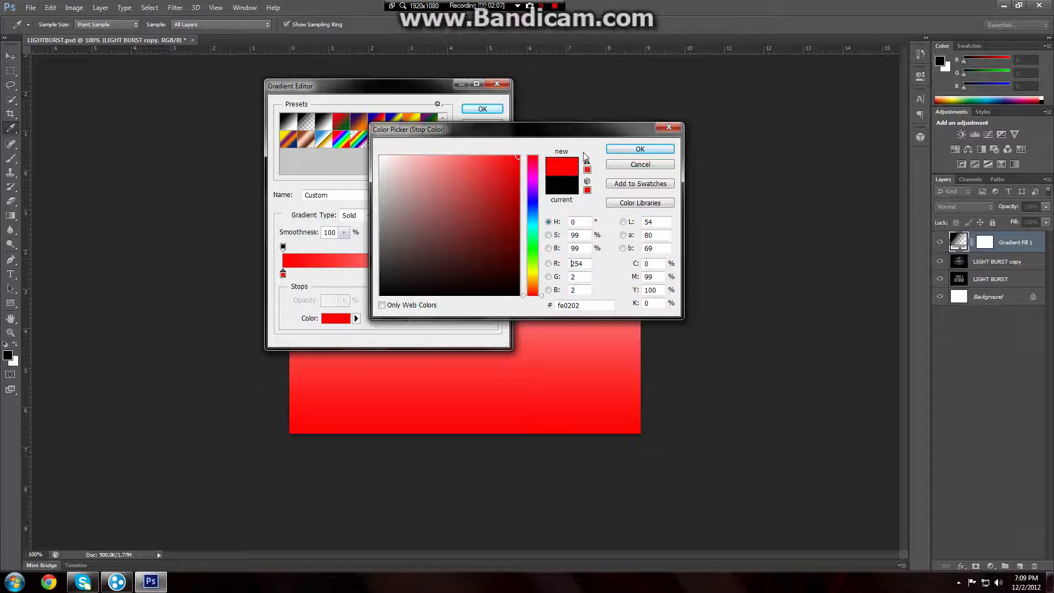
click(640, 149)
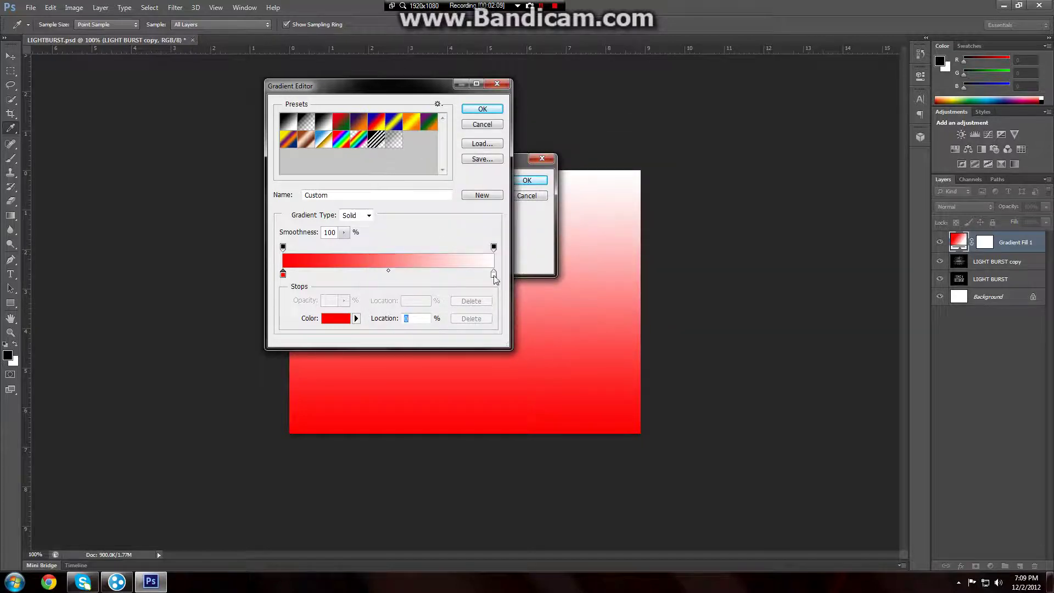
double_click(494, 276)
click(533, 207)
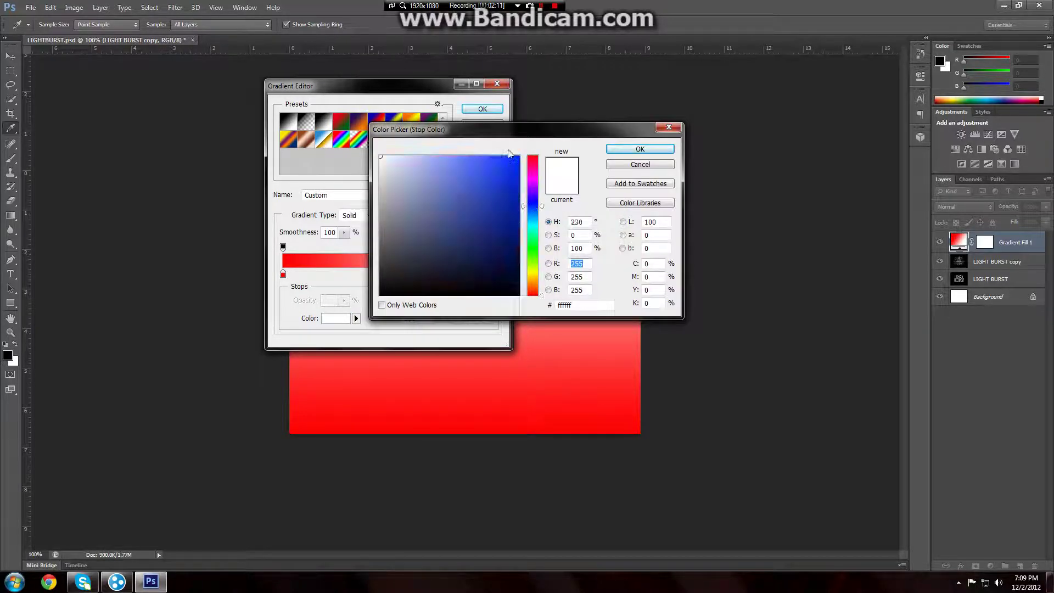
click(517, 158)
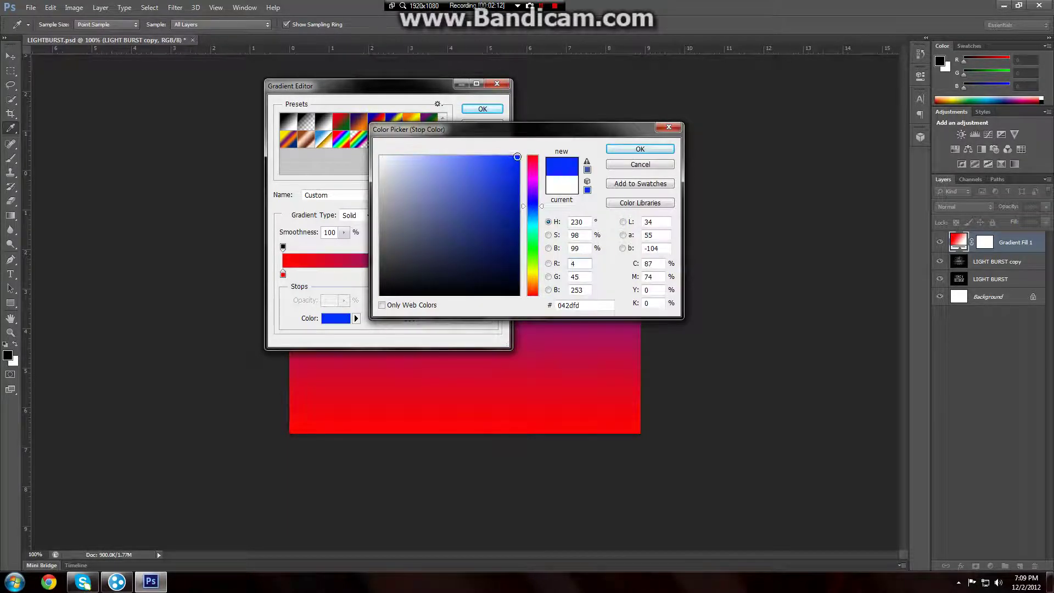
click(655, 148)
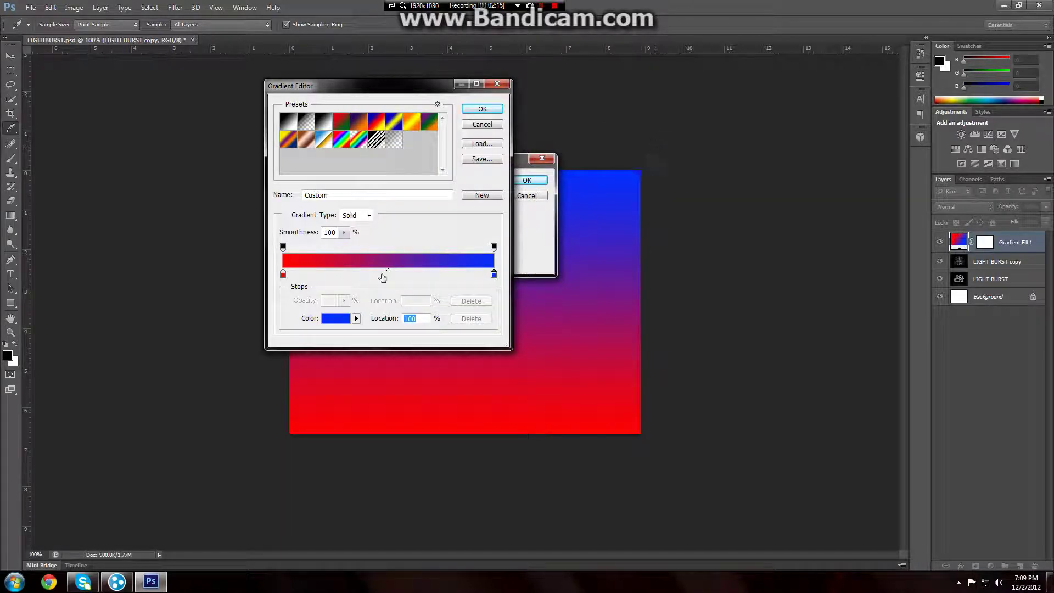
click(494, 109)
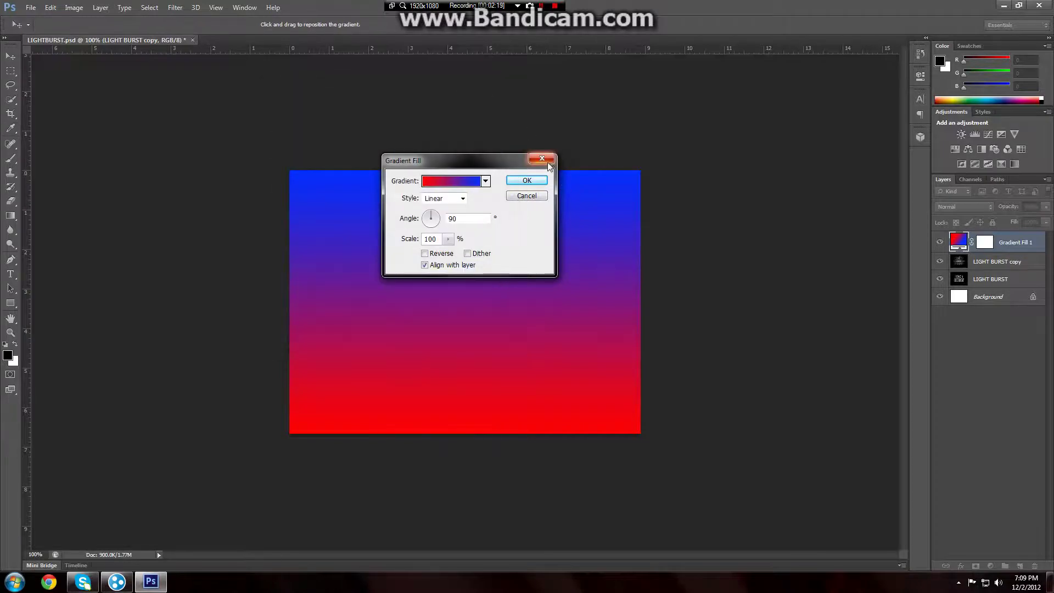
click(541, 160)
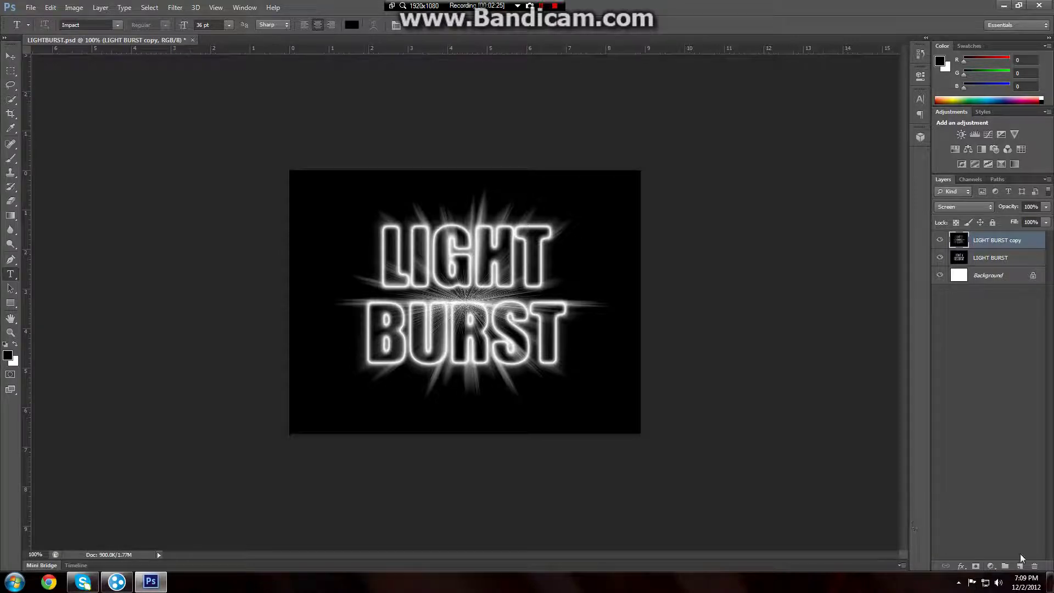
Add a new Gradient fill layer starting from the Foreground to Background preset
click(990, 566)
click(991, 339)
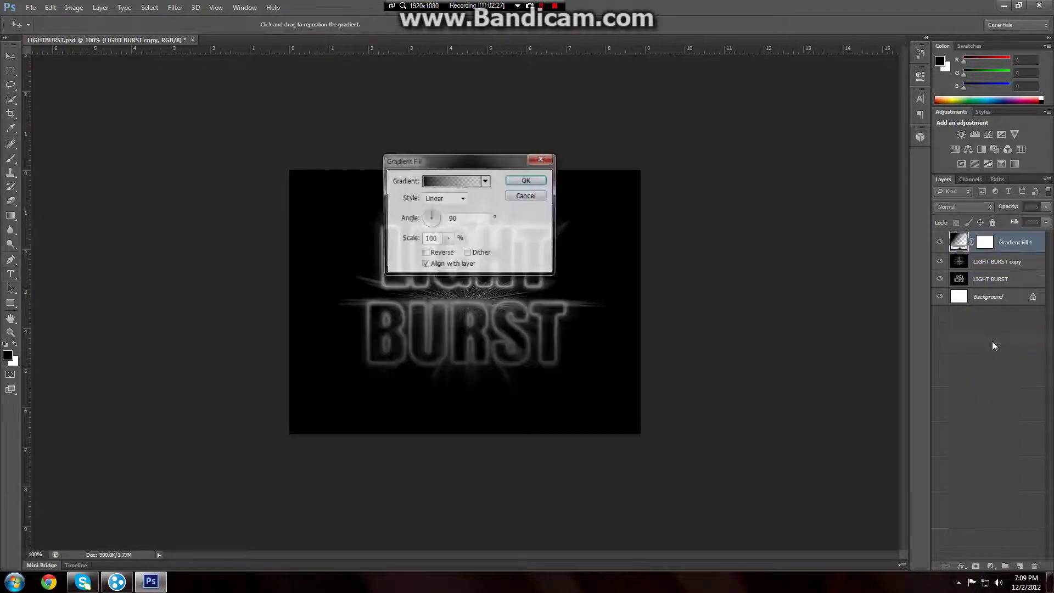
click(467, 182)
click(324, 122)
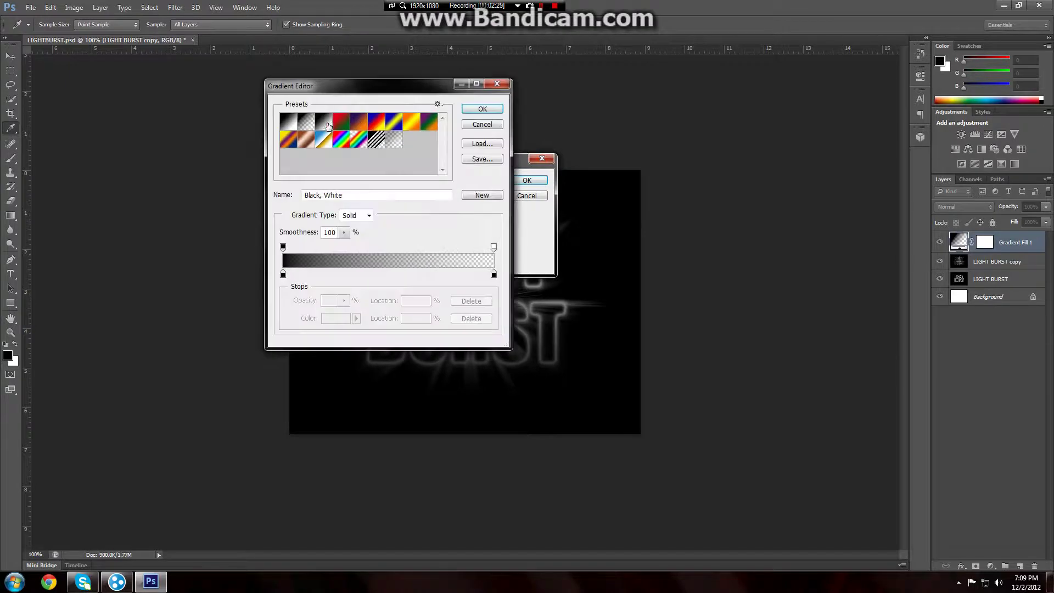
click(288, 121)
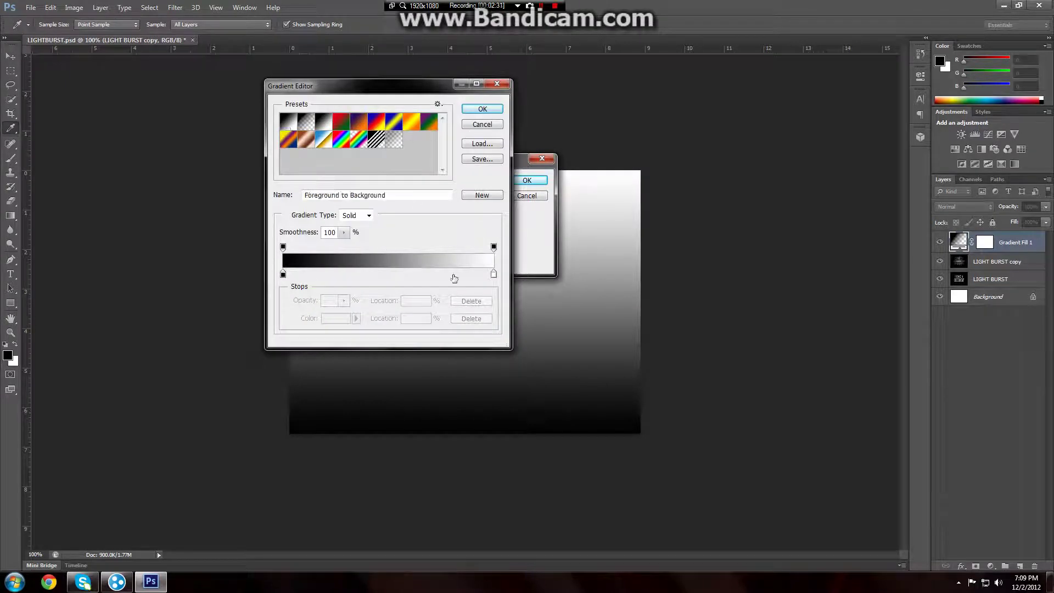
Make the left stop red and the right stop blue, and keep the fill layer
double_click(283, 273)
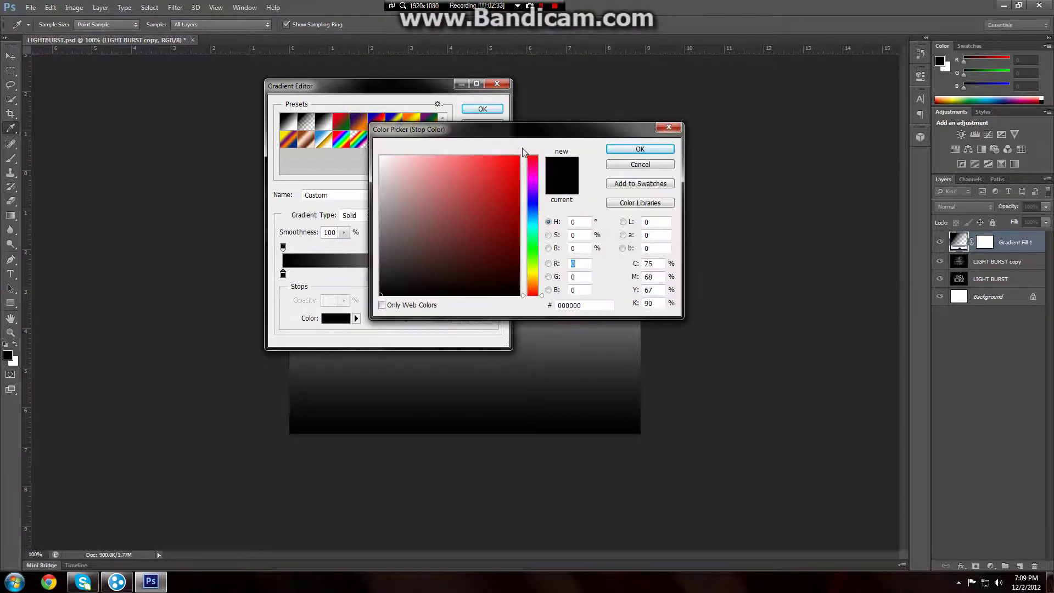
click(519, 157)
click(617, 149)
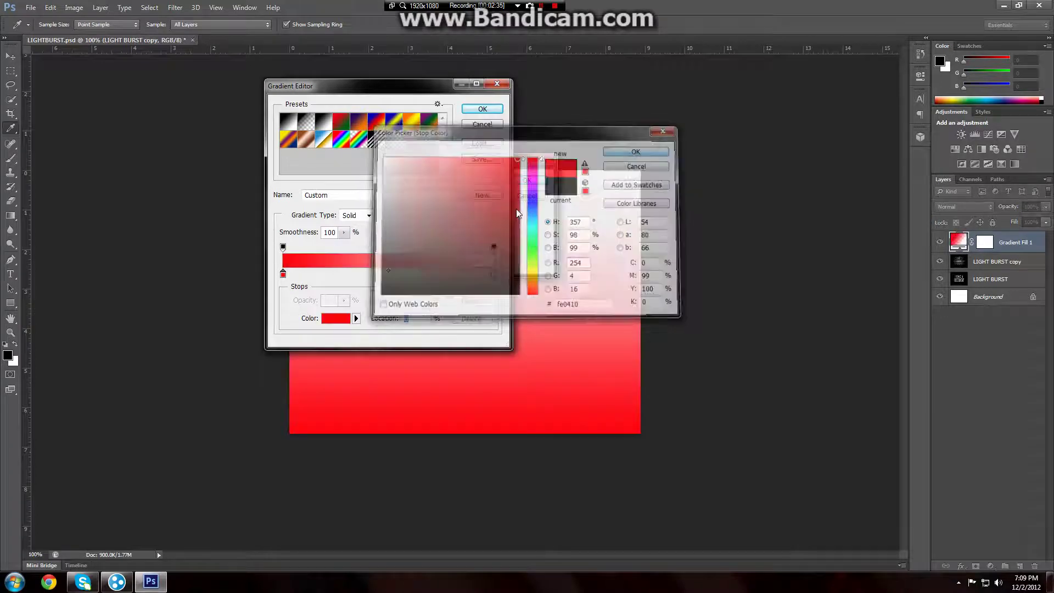
double_click(494, 272)
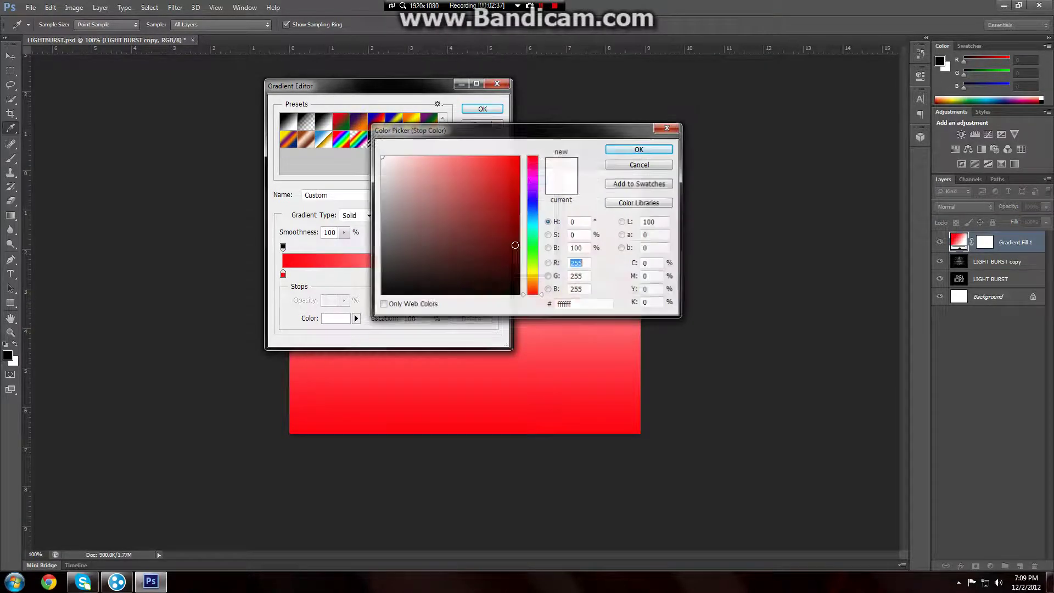
click(517, 157)
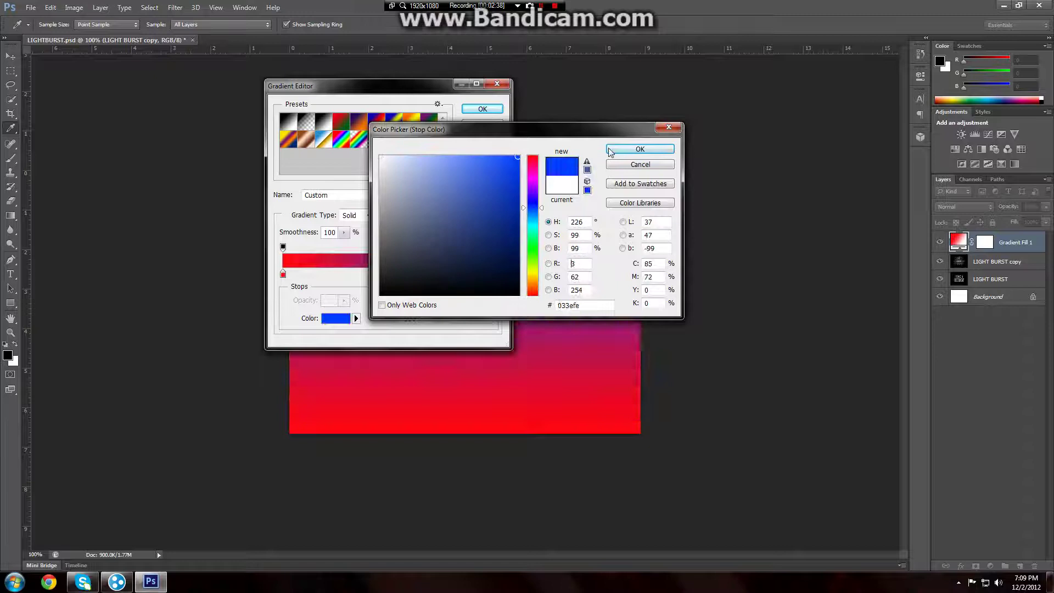
click(637, 149)
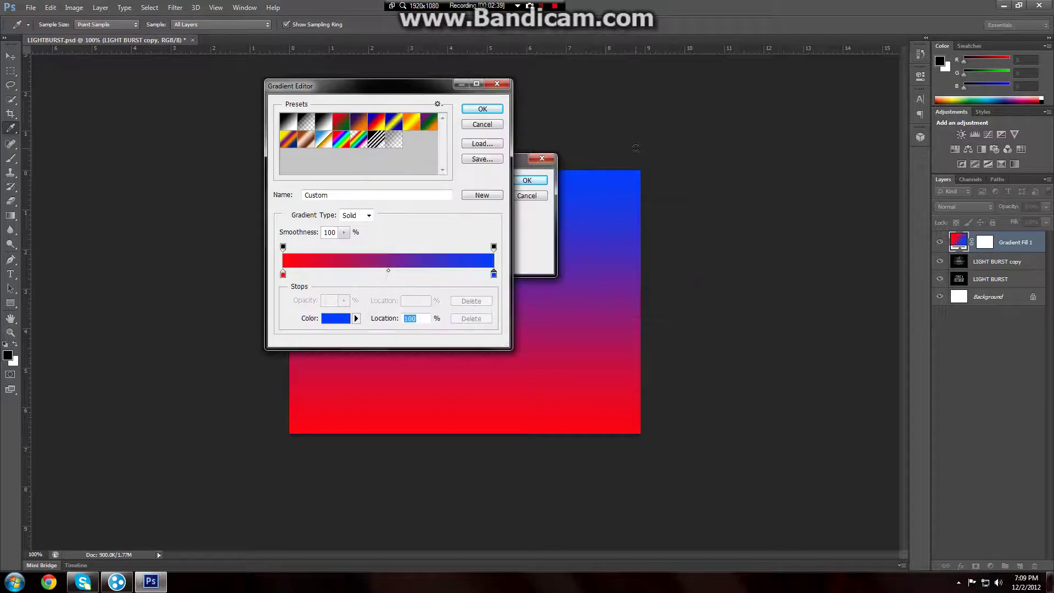
click(482, 109)
click(526, 180)
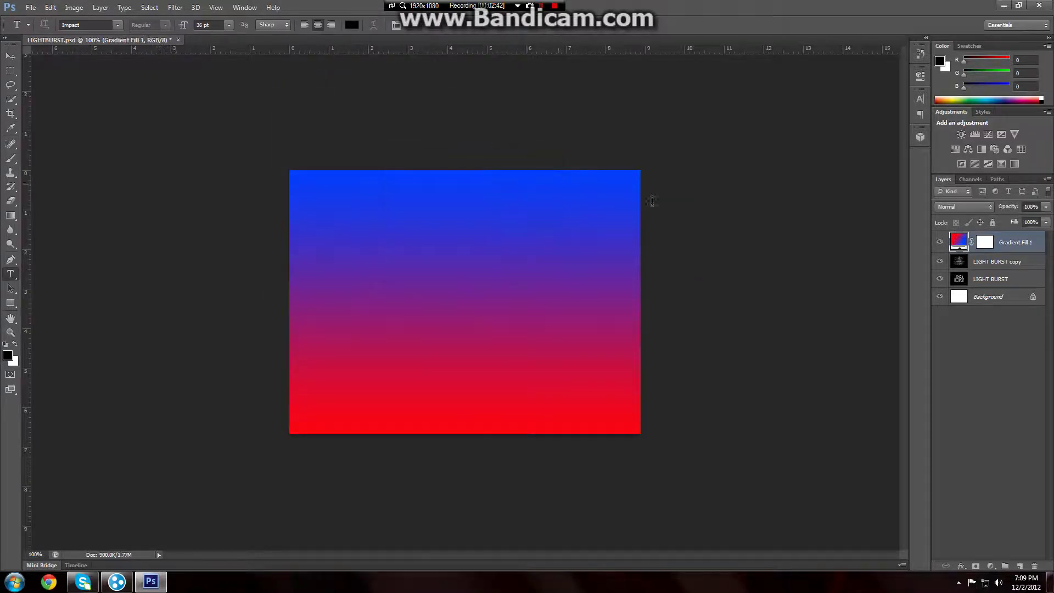
Switch Gradient Fill 1's blend mode to Color
click(972, 206)
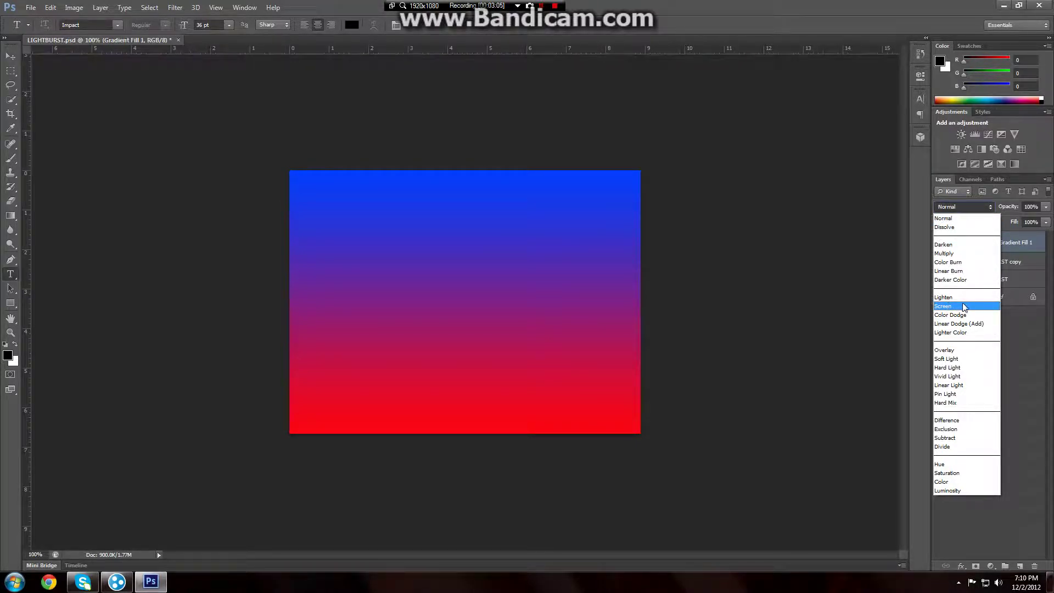
click(975, 486)
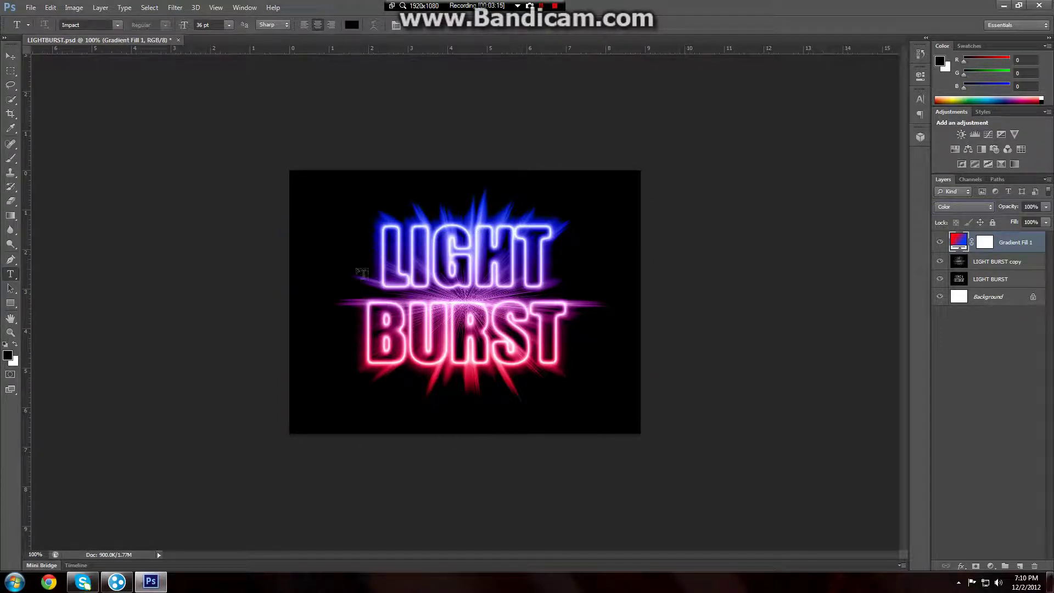
On the LIGHT BURST layer, apply a Zoom Radial Blur at Best quality with a raised Amount
click(1008, 286)
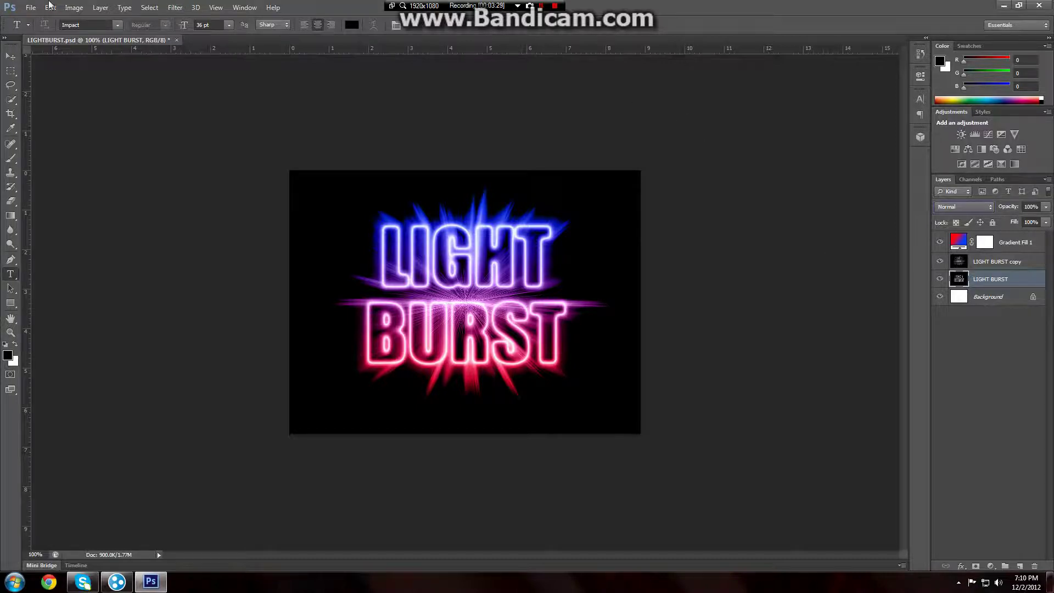
click(175, 7)
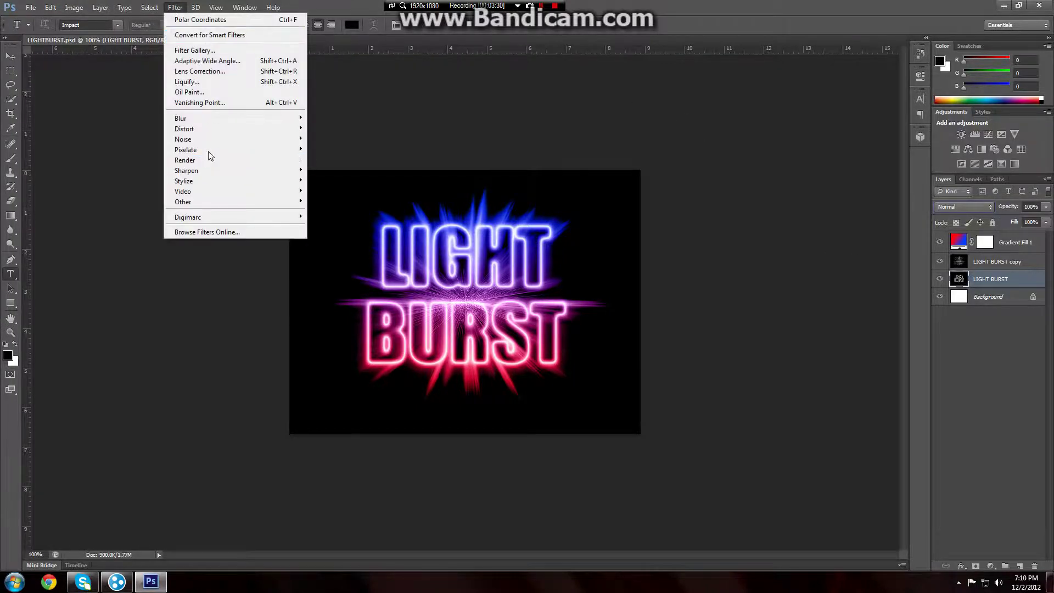
mouse_move(199, 118)
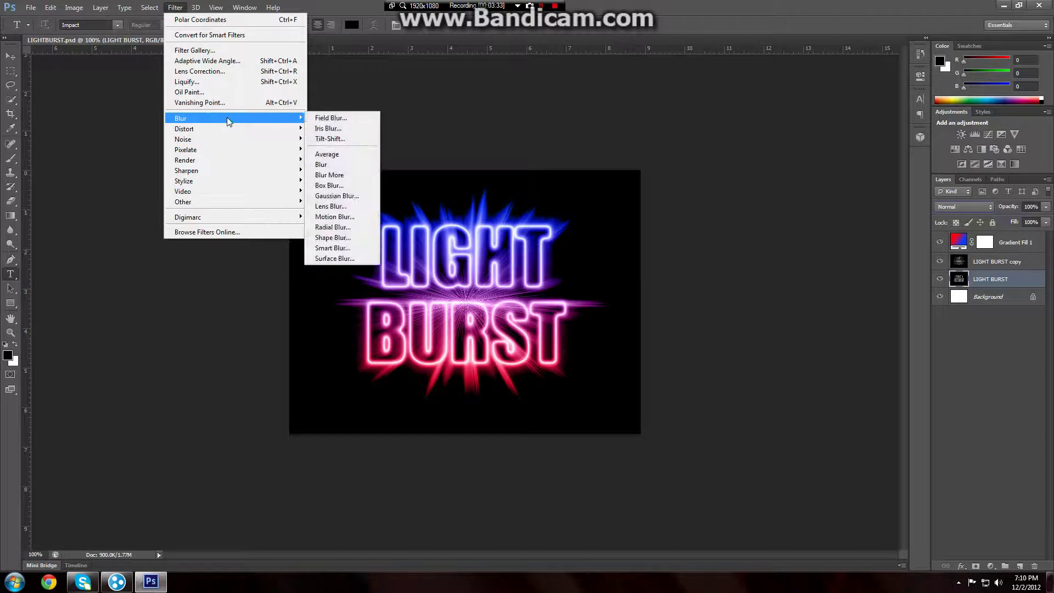
click(352, 227)
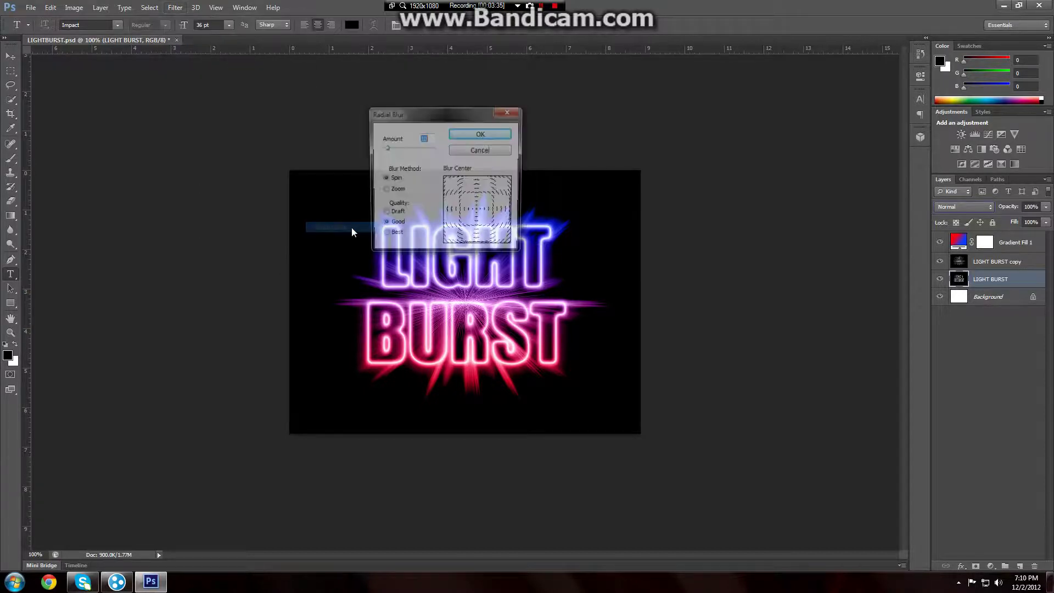
click(384, 190)
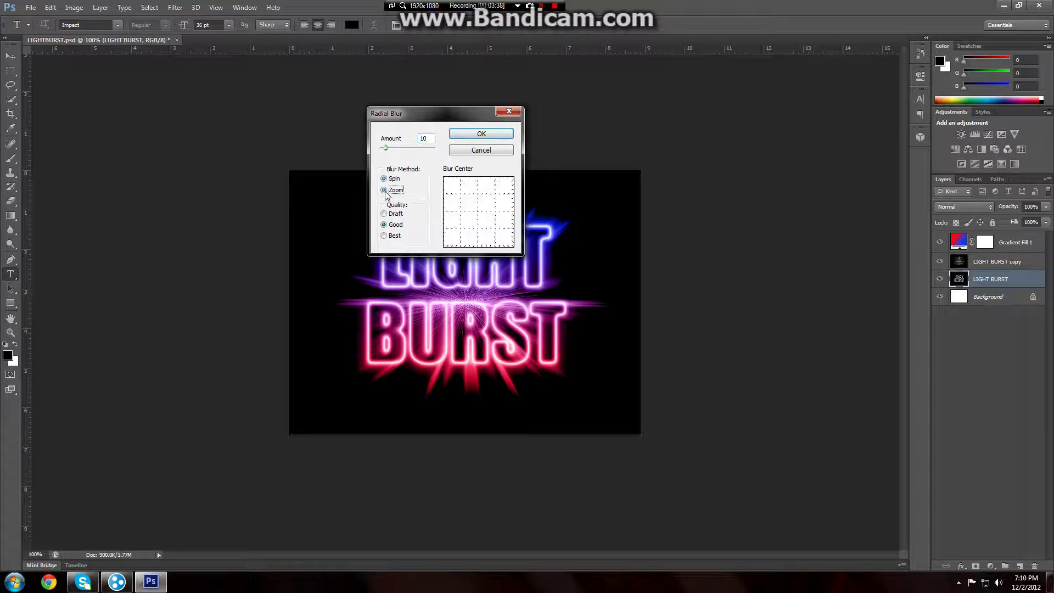
click(383, 236)
drag(386, 147, 417, 155)
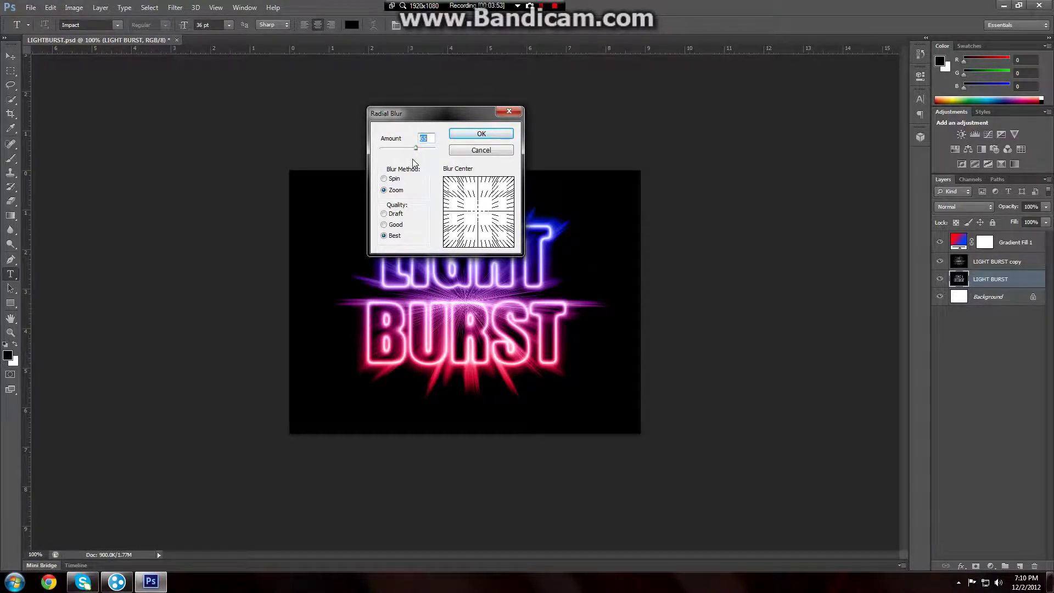
click(491, 135)
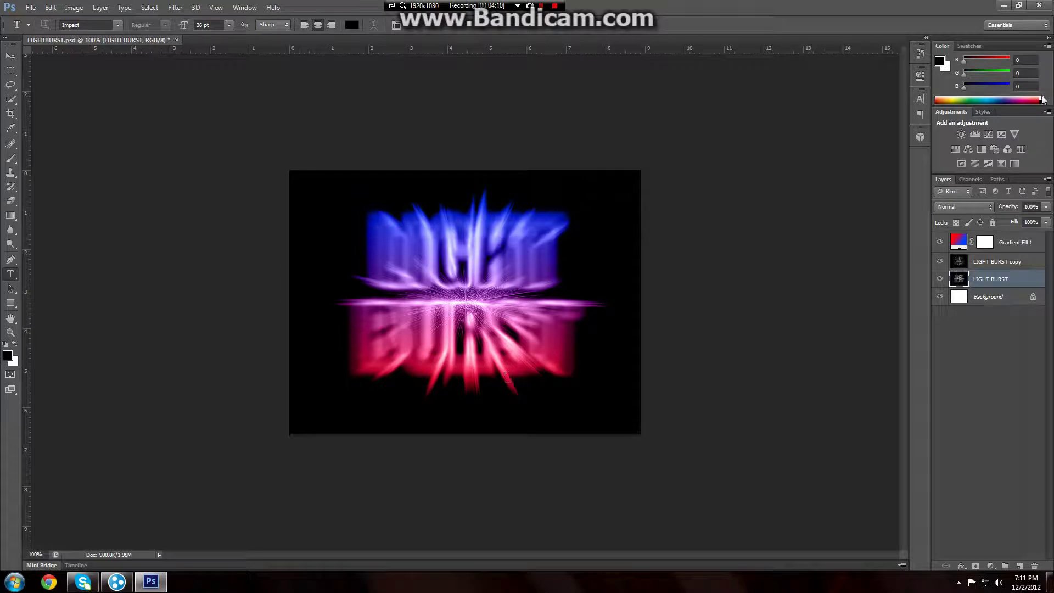
Inspect the Alpha 1 channel and load its LIGHT BURST letter shapes as a selection
click(976, 180)
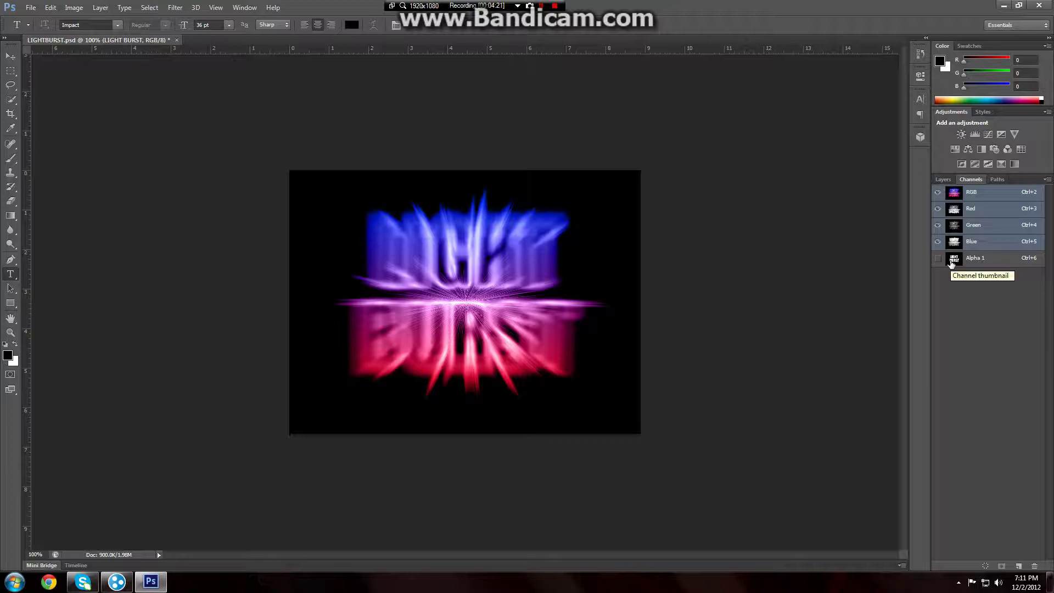
right_click(991, 265)
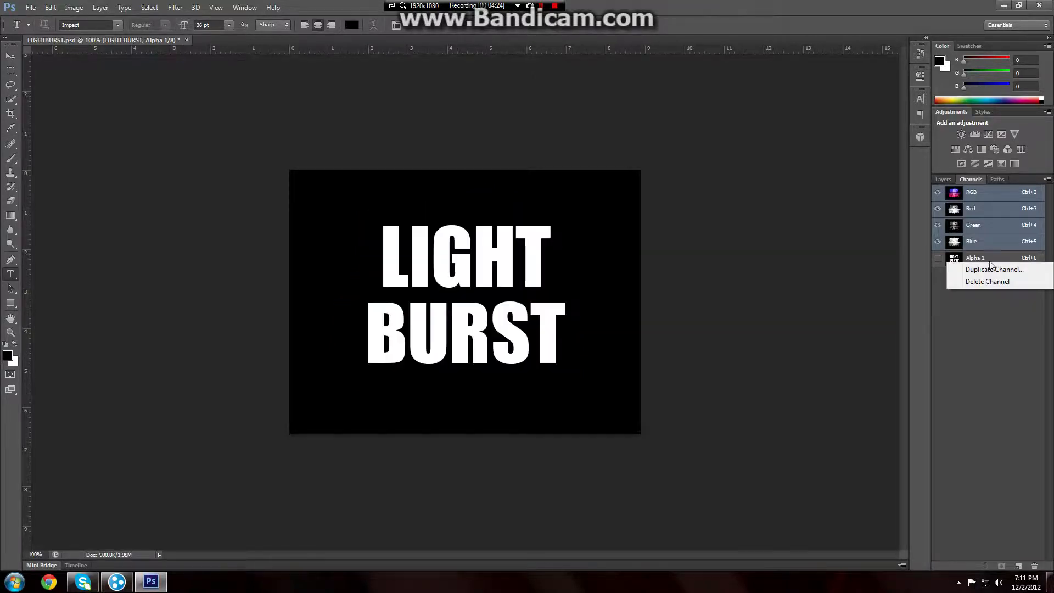
click(977, 338)
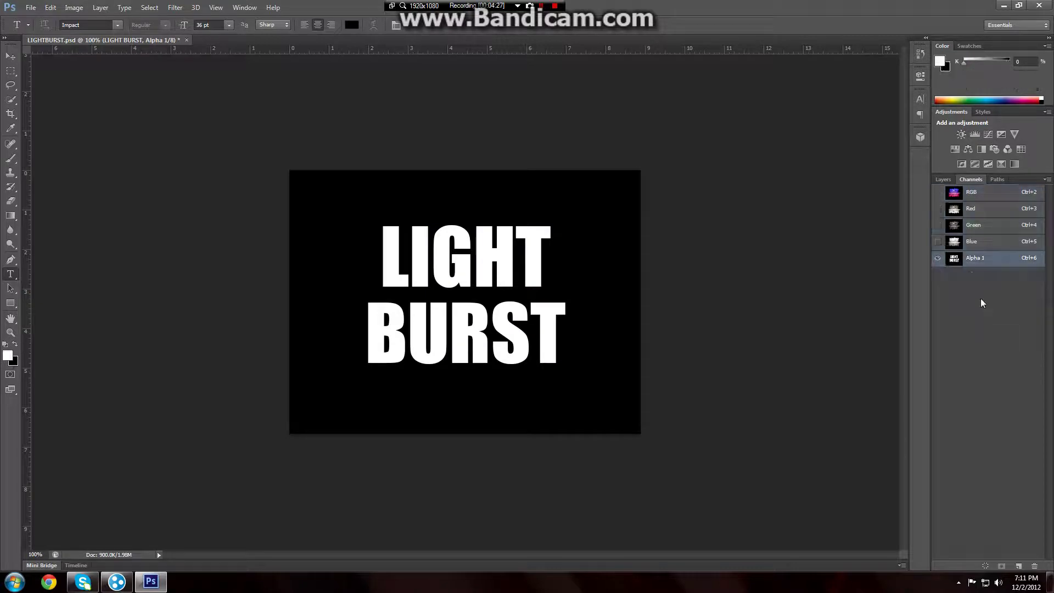
click(937, 192)
click(937, 258)
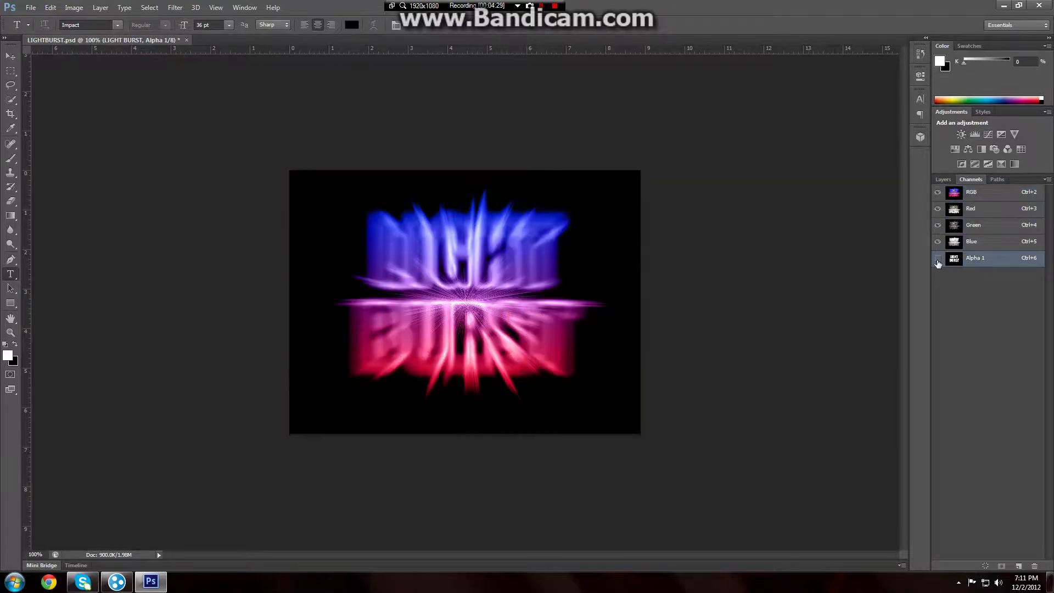
ctrl+click(997, 267)
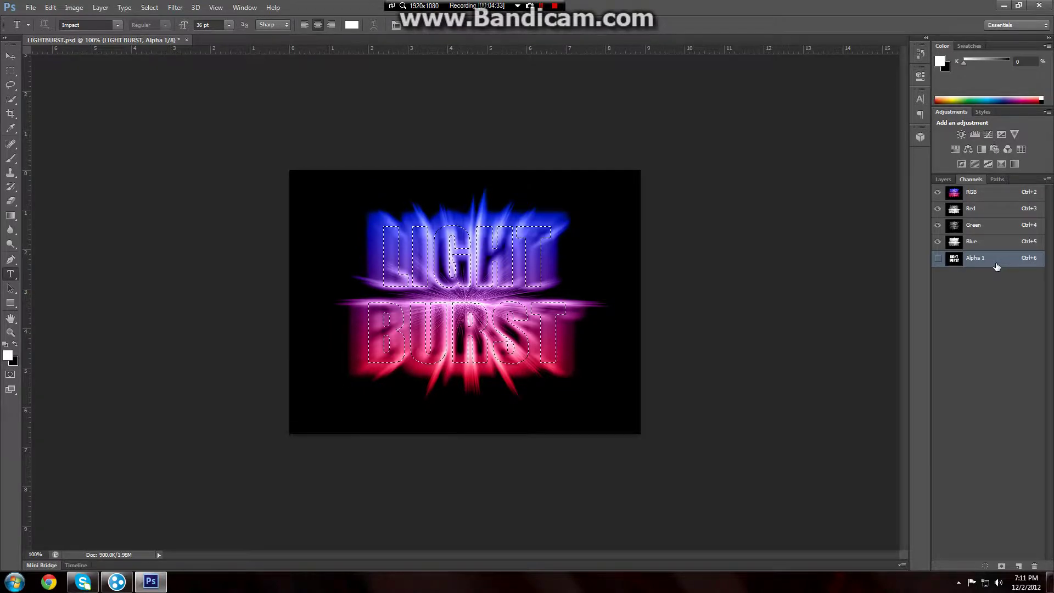
click(943, 179)
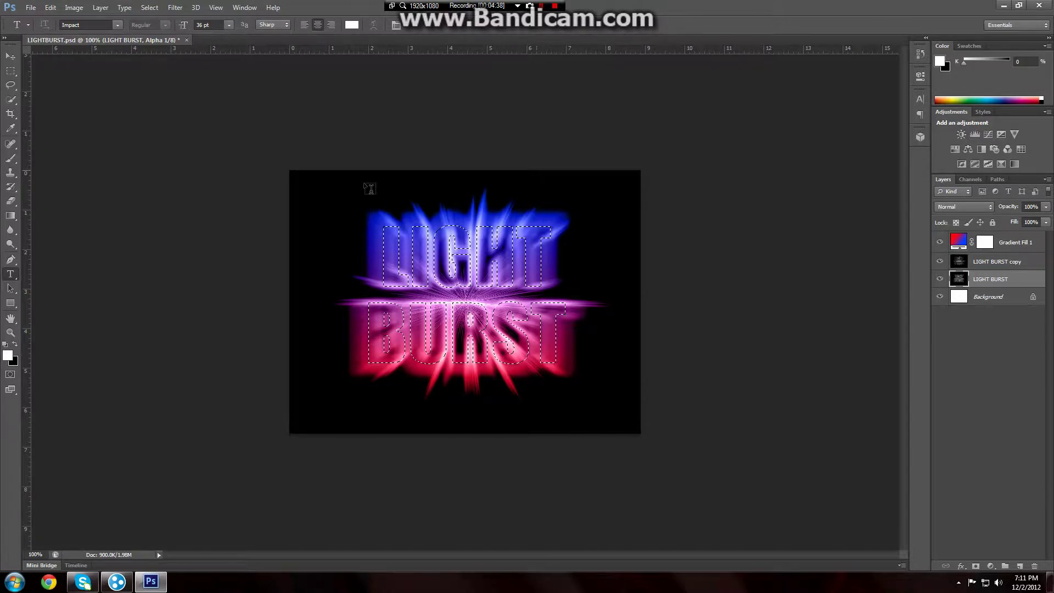
Make black the foreground and fill the letter selection on the LIGHT BURST layer
click(15, 344)
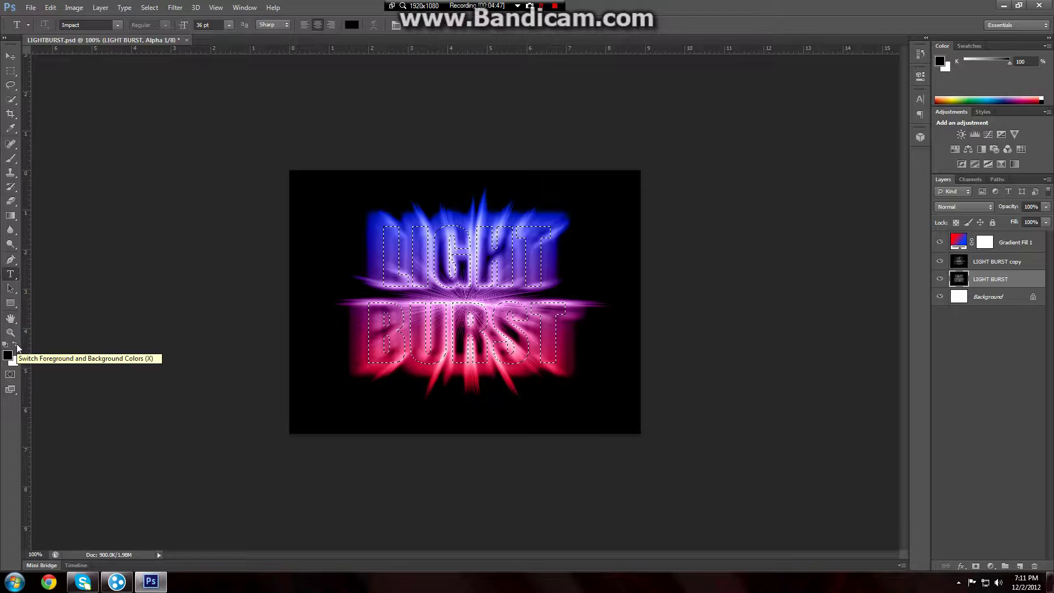
key(alt+BackSpace)
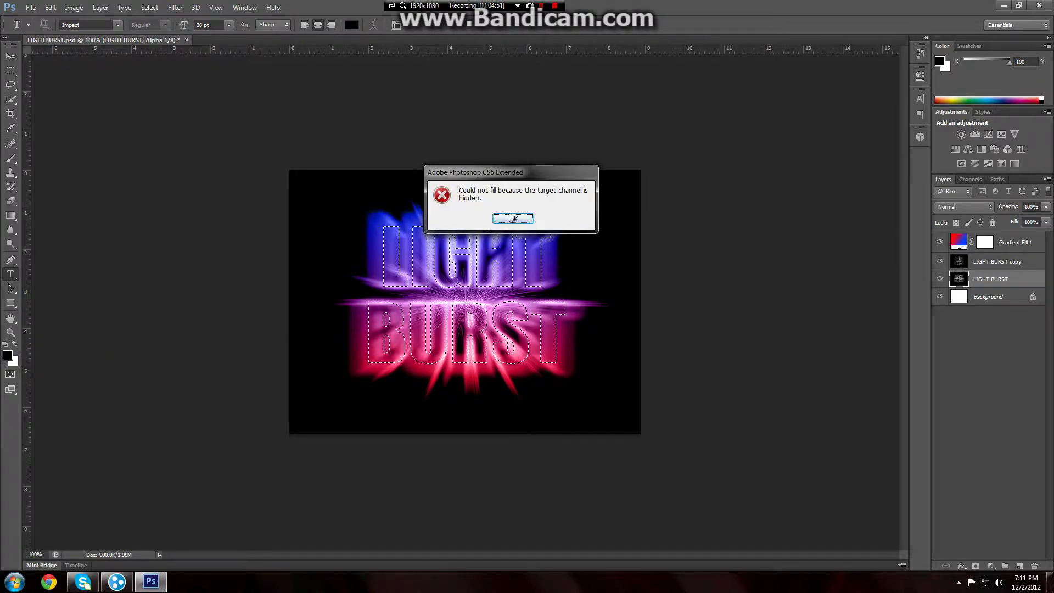
click(501, 220)
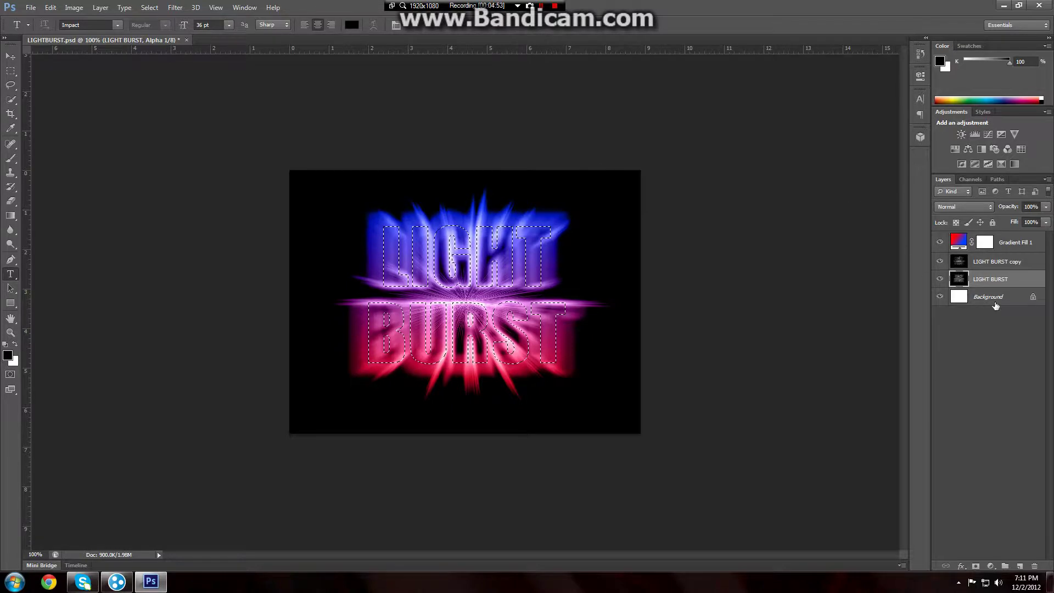
click(1002, 280)
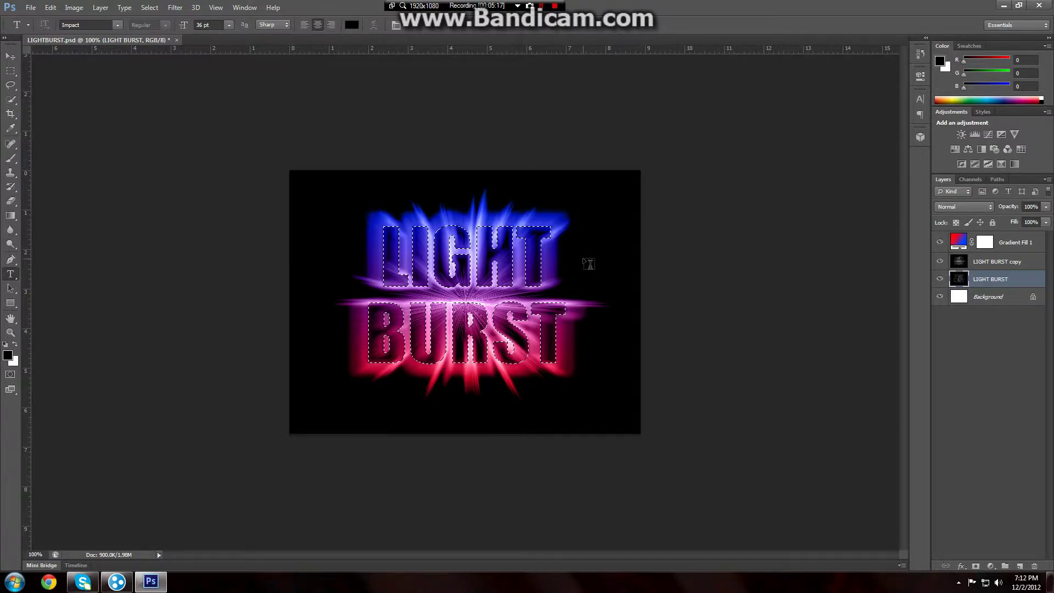
Deselect the LIGHT BURST letter selection with Ctrl+D
key(ctrl+d)
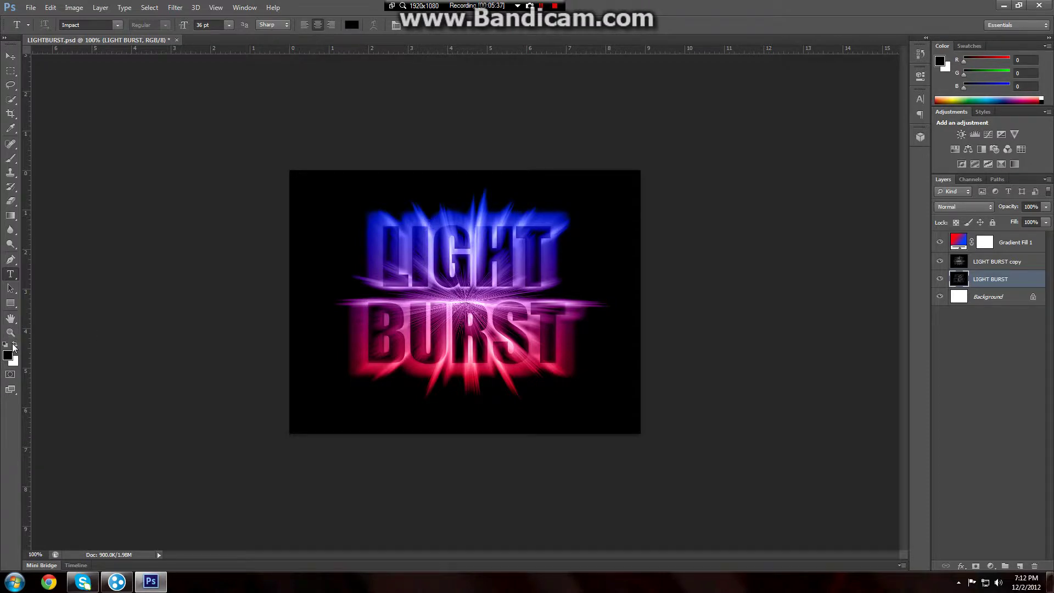
key(ctrl+shift+d)
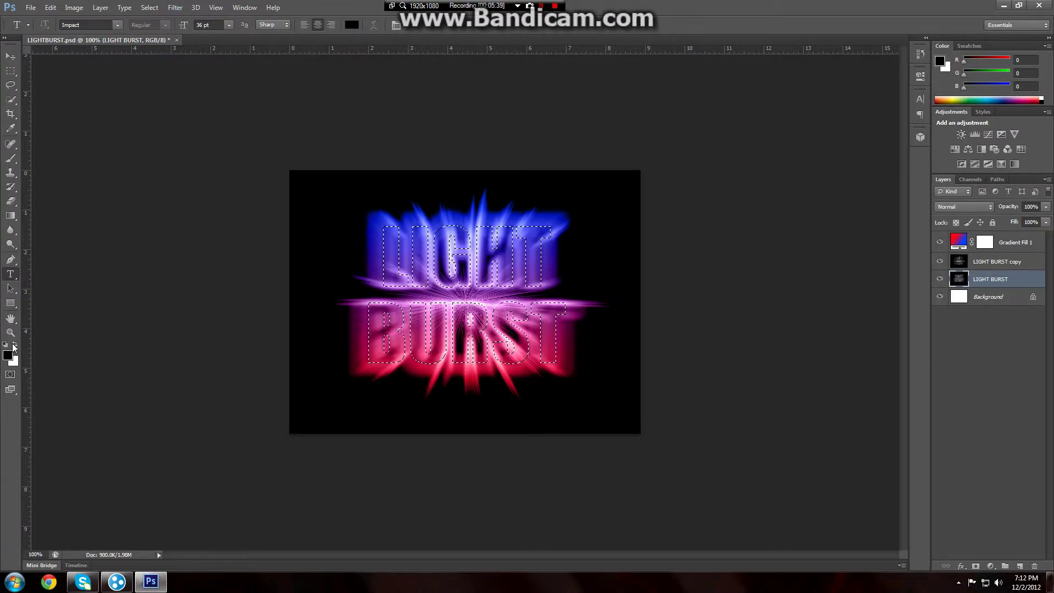
click(13, 346)
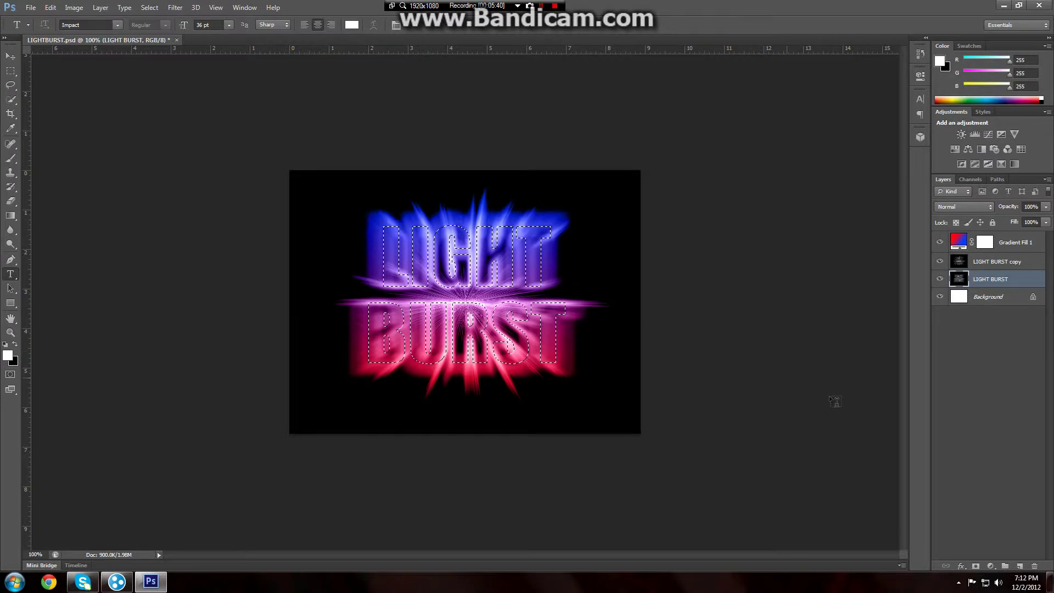
key(alt+BackSpace)
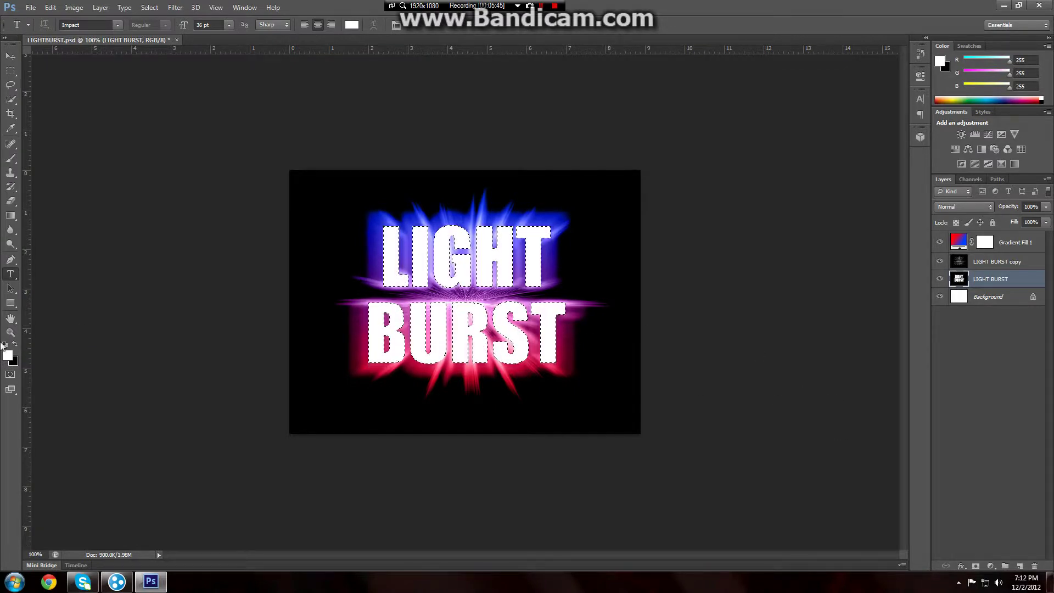
key(ctrl+BackSpace)
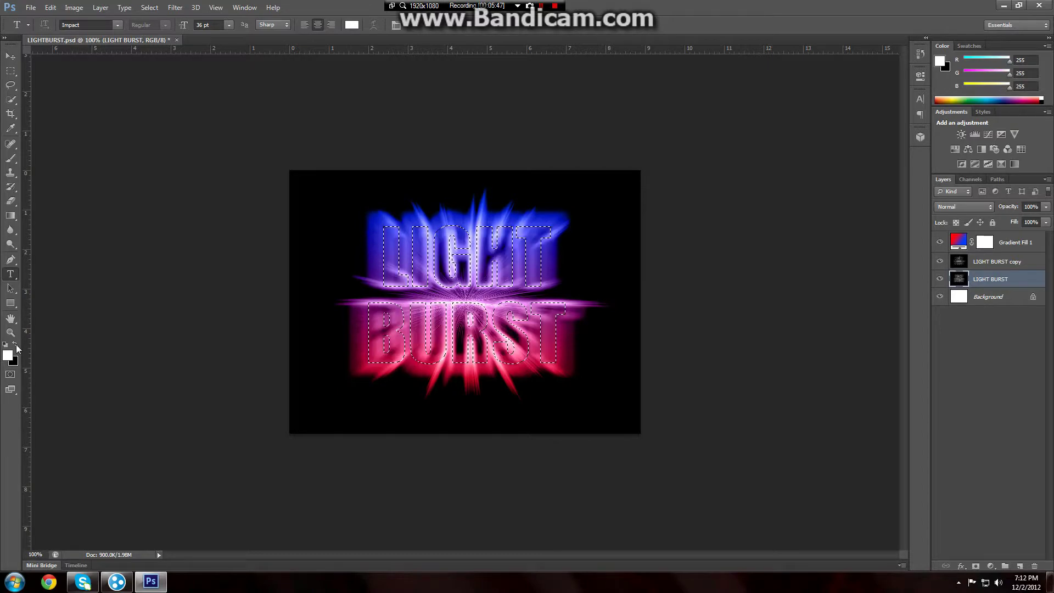
click(17, 346)
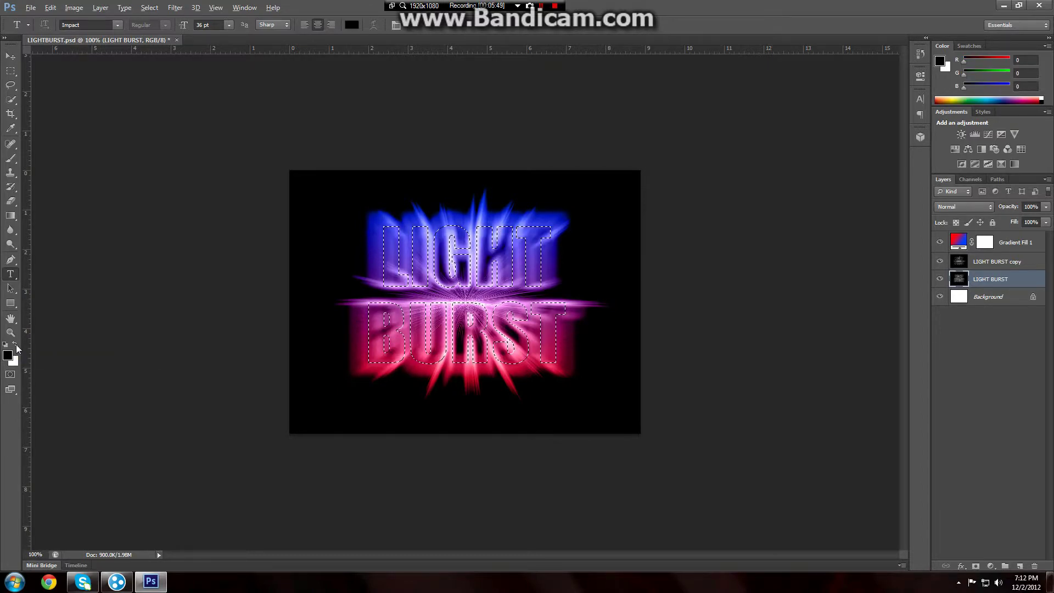
key(alt+BackSpace)
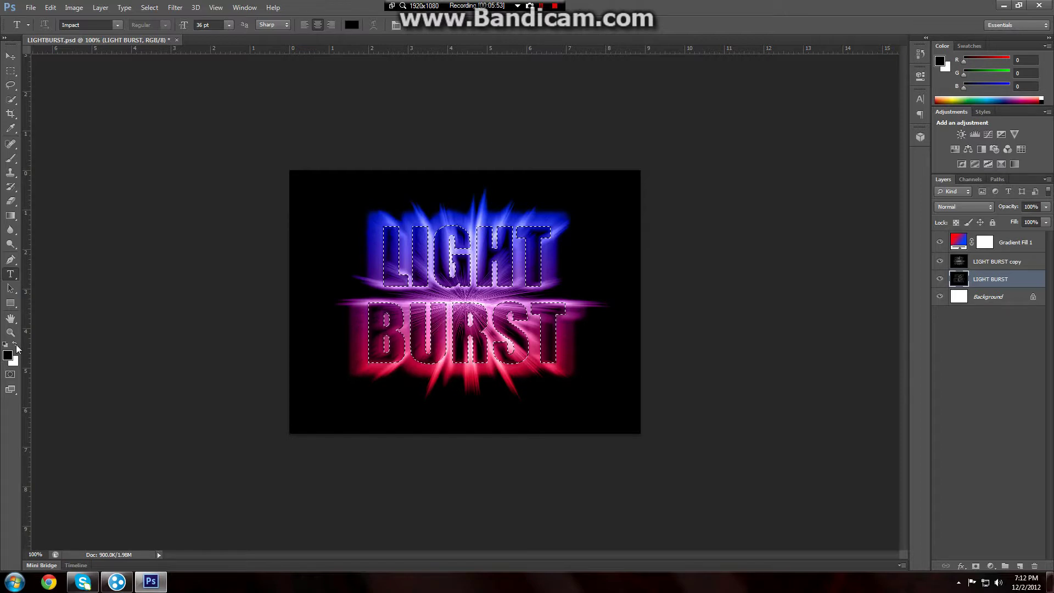
key(ctrl+d)
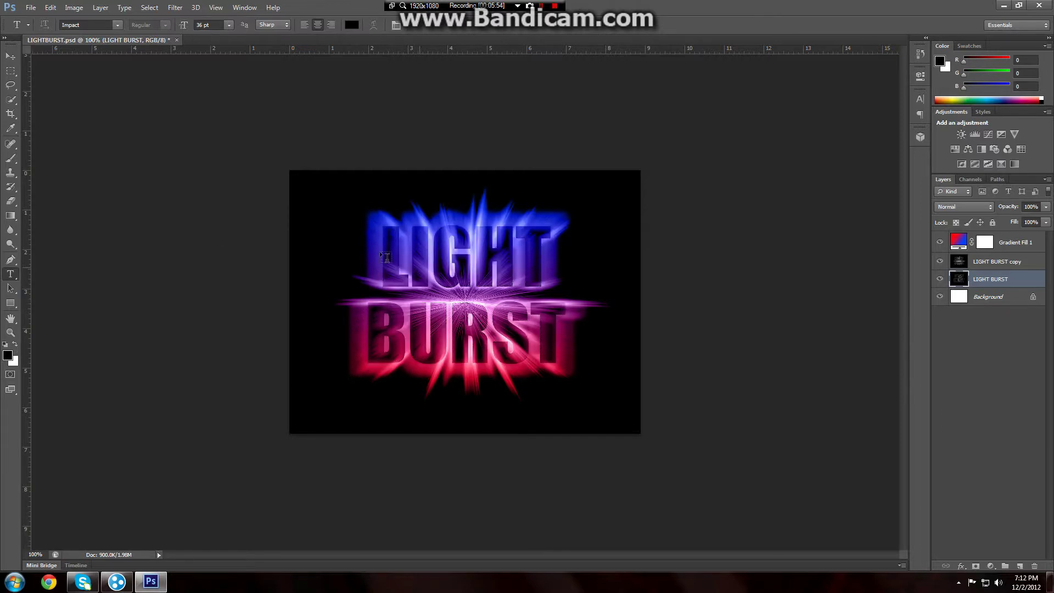